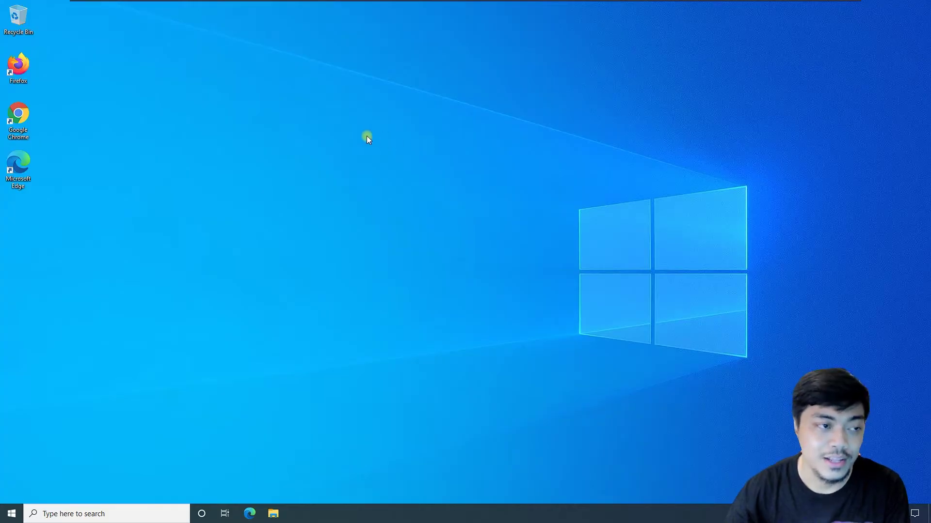
# Launch Google Chrome, try to open reddit.com and read the message on the page.
pyautogui.doubleClick(21, 125)
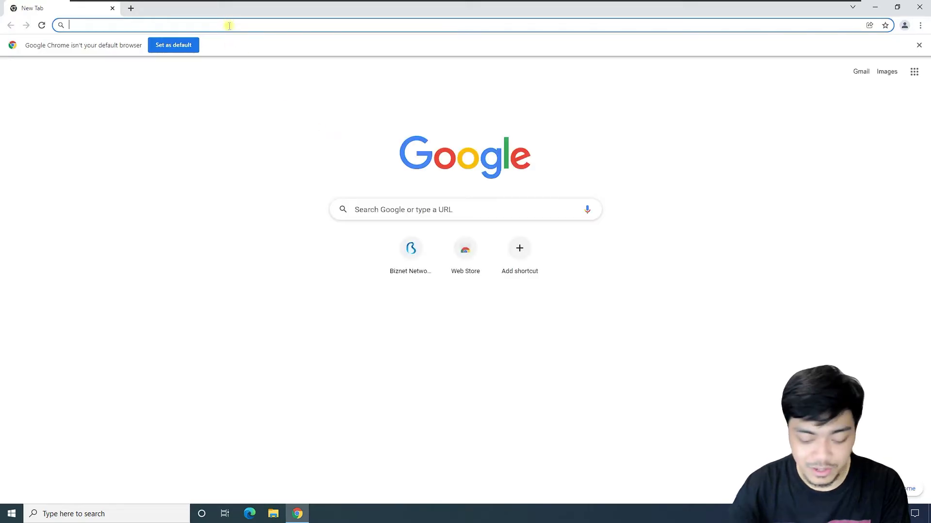
pyautogui.write('reddit')
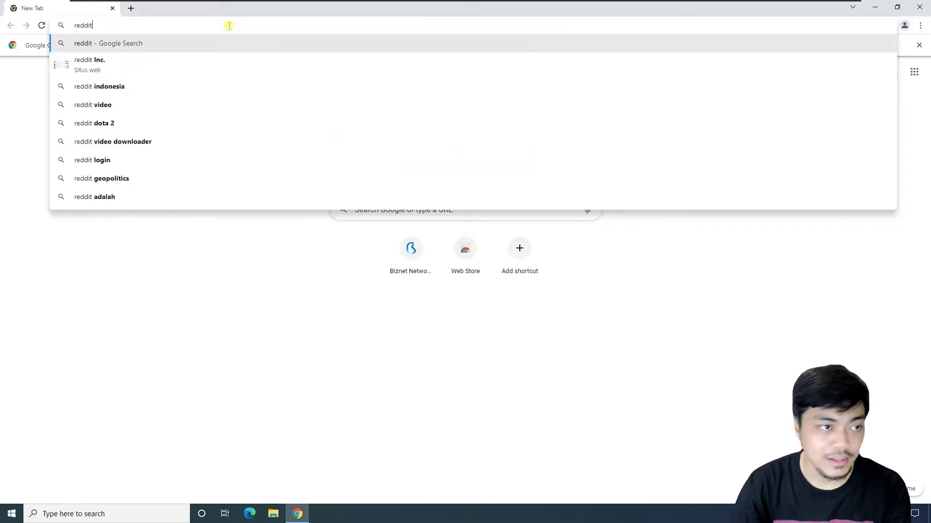
pyautogui.write('.')
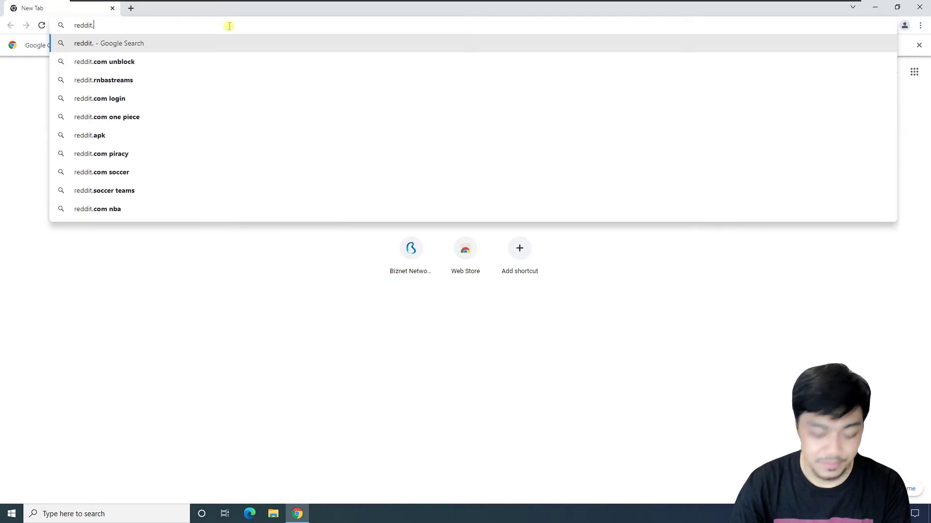
pyautogui.write('com')
pyautogui.press('Return')
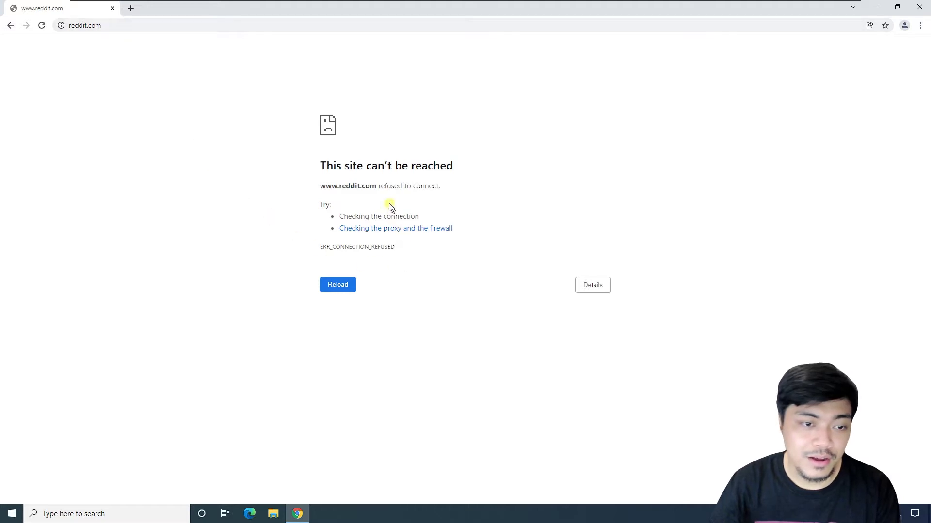
pyautogui.moveTo(321, 164); pyautogui.dragTo(478, 184)
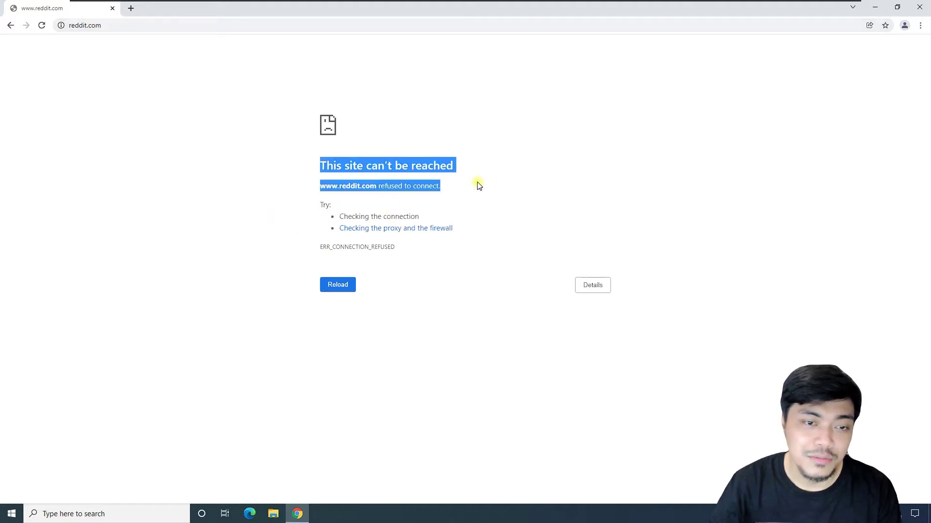
pyautogui.click(515, 194)
pyautogui.moveTo(313, 187); pyautogui.dragTo(455, 195)
pyautogui.click(504, 182)
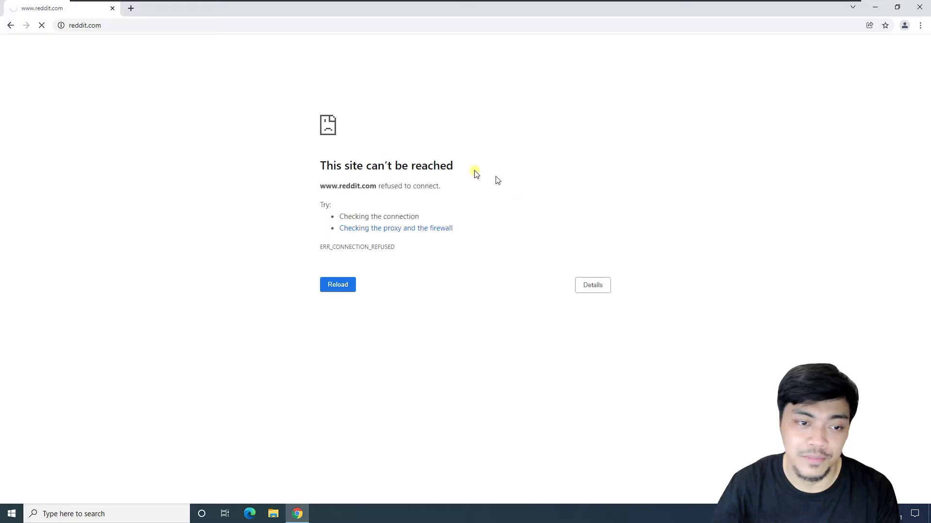
# Try to open indoxxi.com in a new browser tab.
pyautogui.click(131, 8)
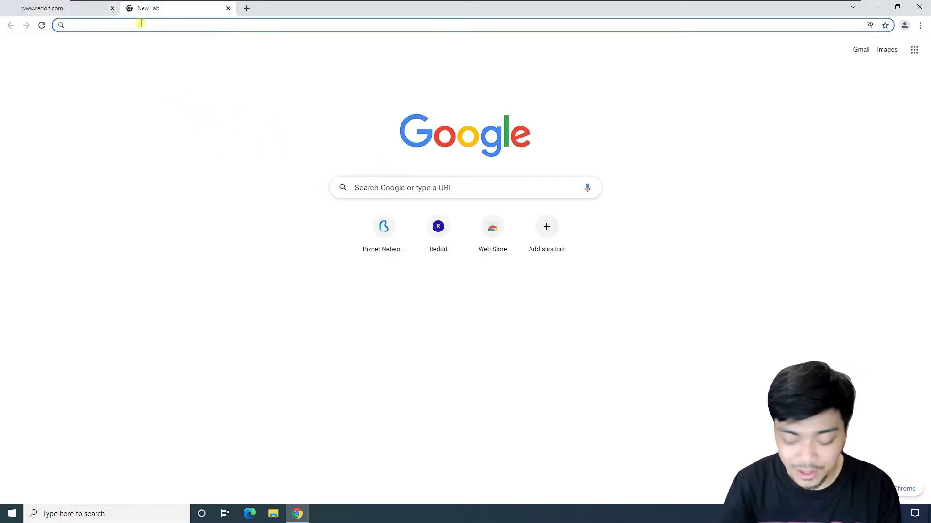
pyautogui.write('indo')
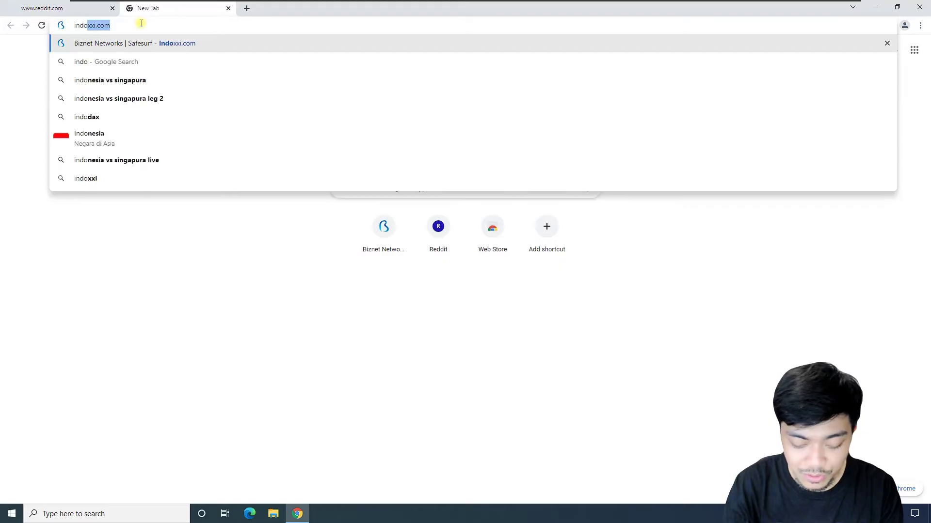
pyautogui.write('xx1.com')
pyautogui.press('Return')
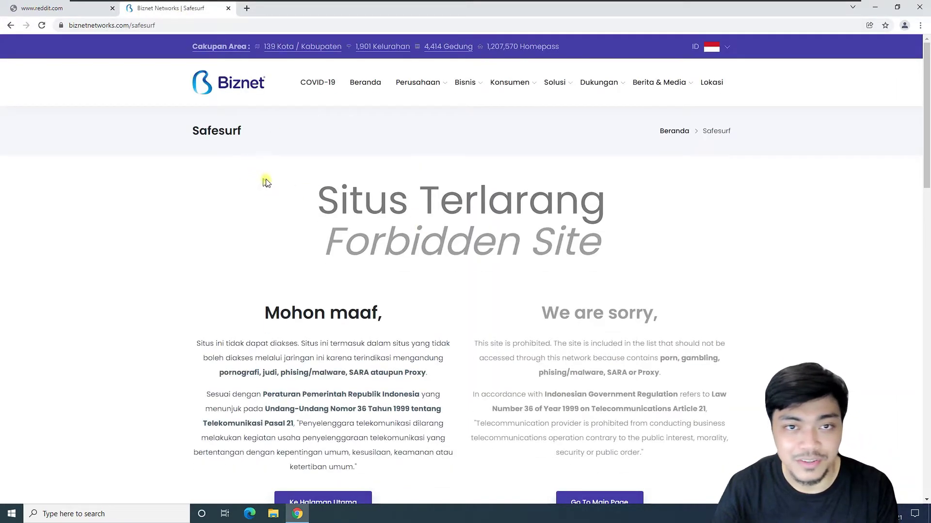
# Examine the heading of the Safesurf notice page and compare it with the page in the reddit.com tab.
pyautogui.moveTo(311, 196); pyautogui.dragTo(690, 240)
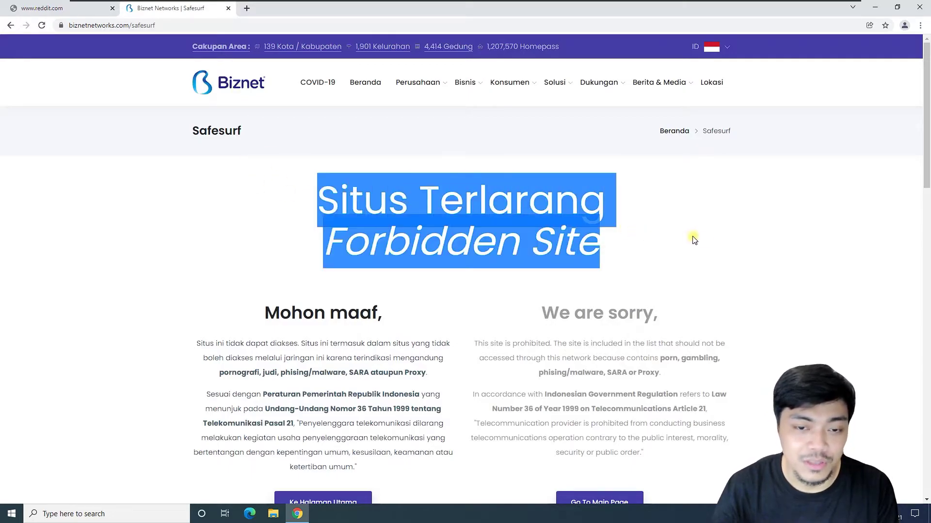
pyautogui.click(693, 202)
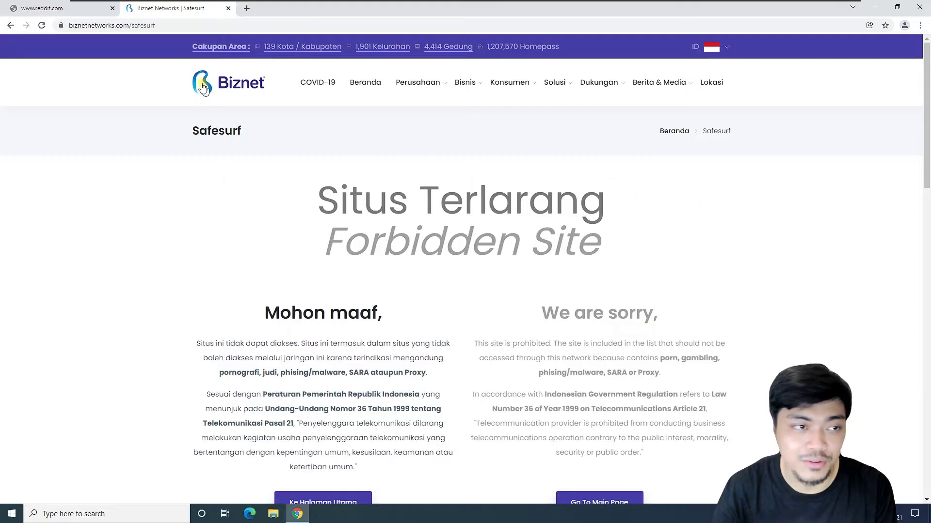
pyautogui.moveTo(309, 205); pyautogui.dragTo(617, 243)
pyautogui.click(696, 257)
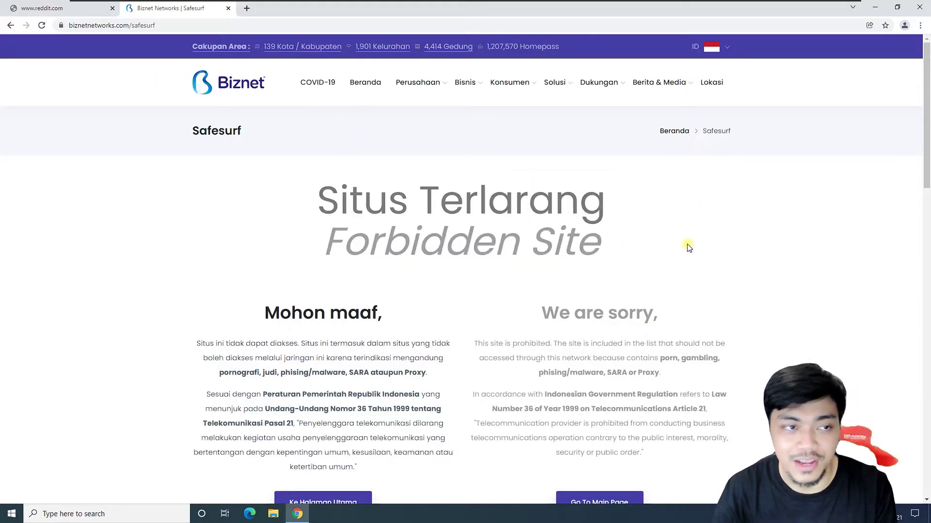
pyautogui.moveTo(313, 202); pyautogui.dragTo(629, 238)
pyautogui.click(696, 242)
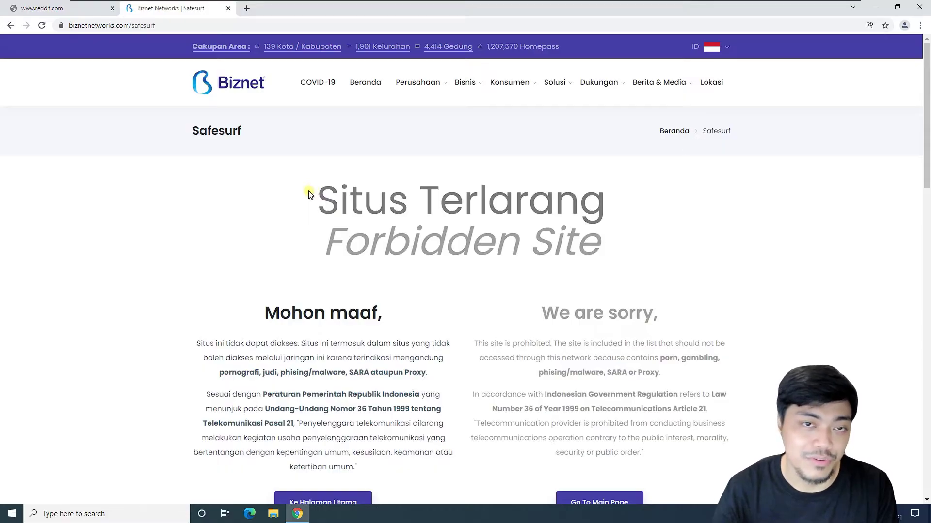
pyautogui.click(54, 9)
pyautogui.click(174, 10)
pyautogui.click(63, 9)
pyautogui.click(195, 14)
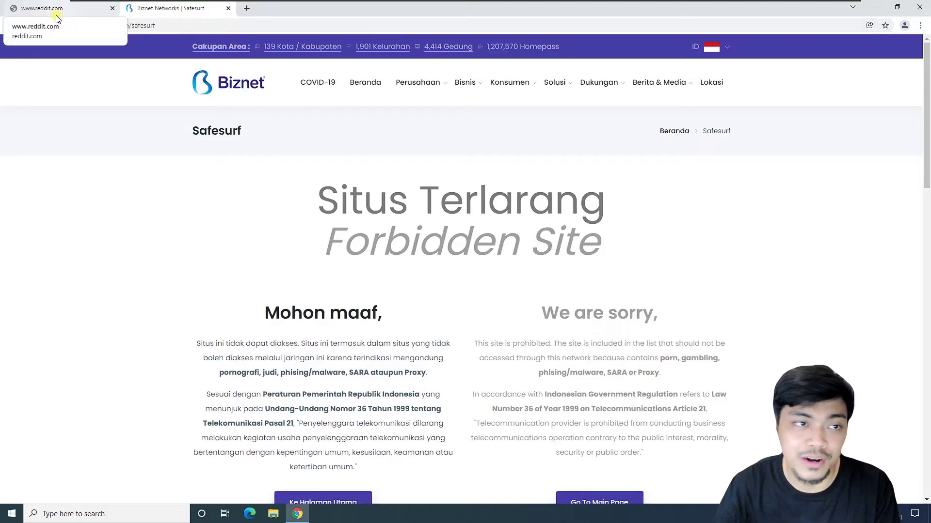
pyautogui.click(56, 16)
pyautogui.click(163, 8)
pyautogui.click(38, 8)
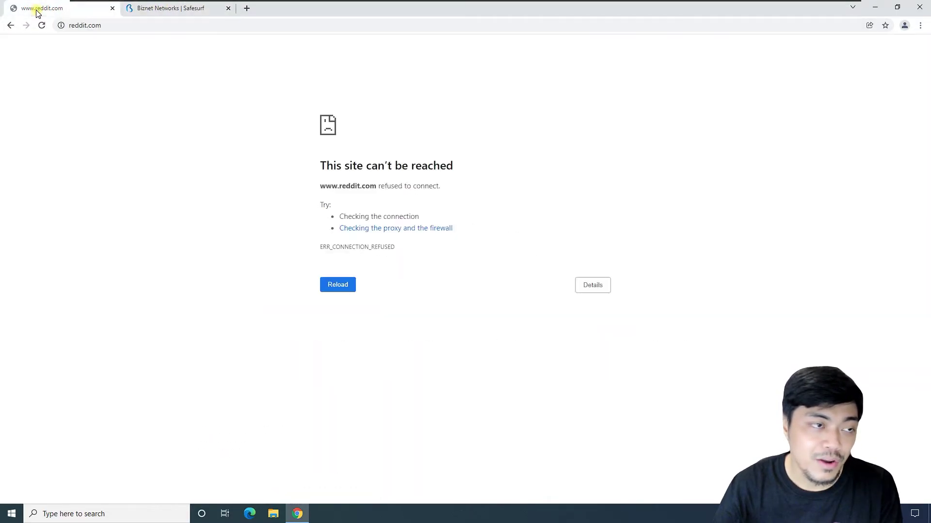
pyautogui.click(165, 14)
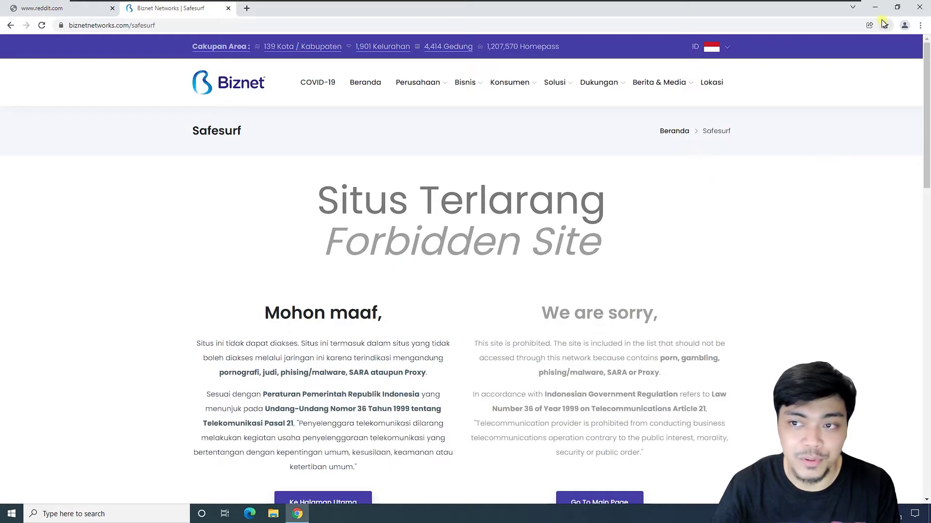
# Open the browser's Extensions page and go from there to the Chrome Web Store.
pyautogui.click(920, 25)
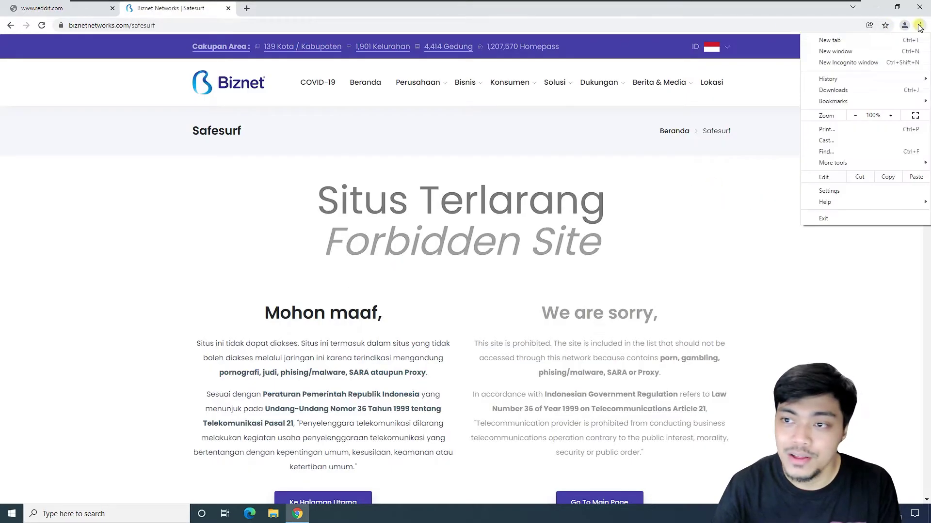
pyautogui.moveTo(832, 163)
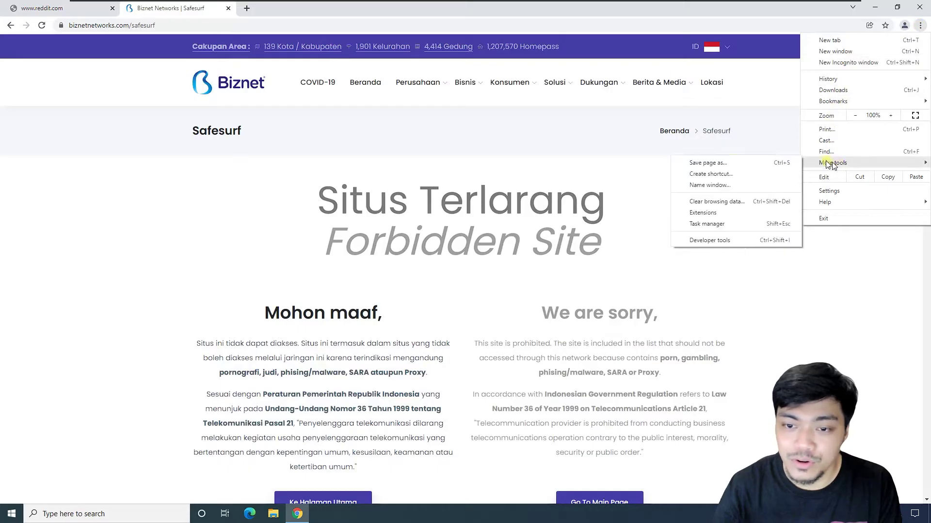
pyautogui.click(703, 213)
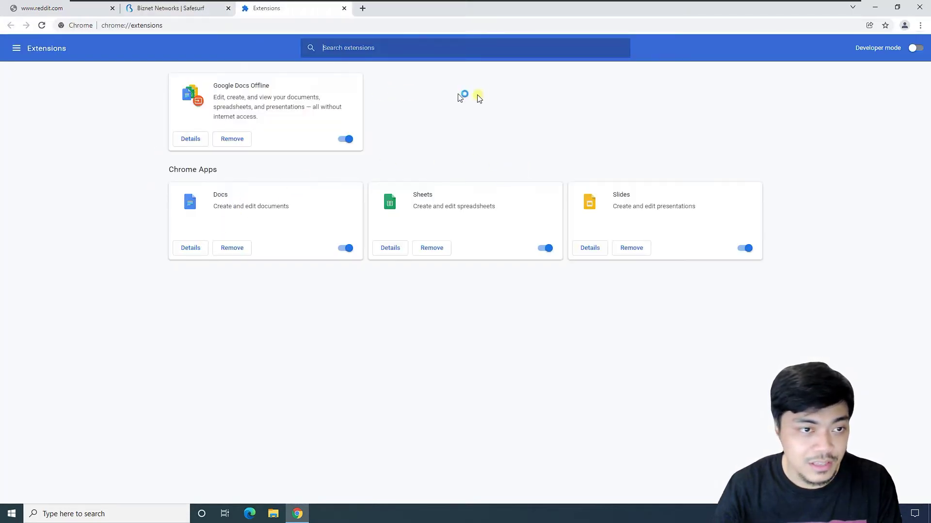
pyautogui.click(16, 48)
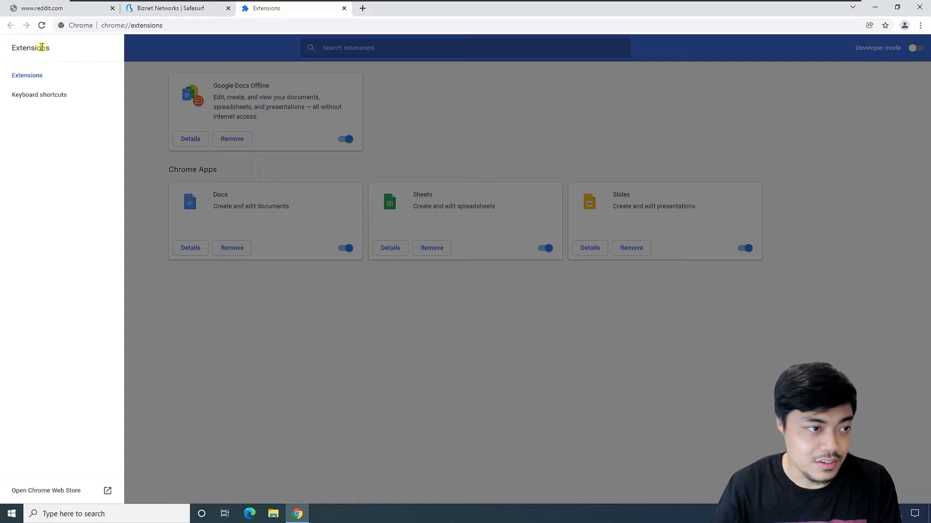
pyautogui.click(48, 491)
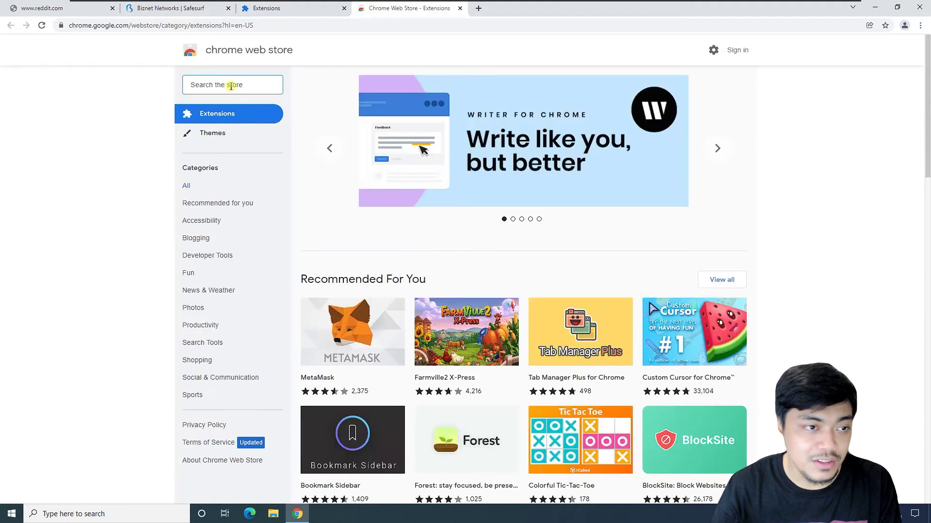
# Search the Chrome Web Store for "vpn" and dismiss the search suggestions.
pyautogui.click(231, 85)
pyautogui.write('vpn')
pyautogui.press('Return')
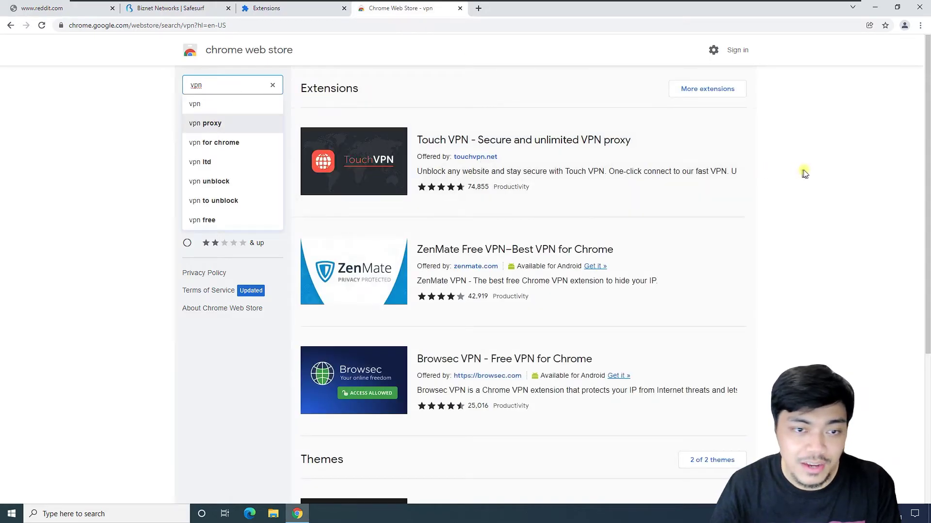
pyautogui.click(805, 173)
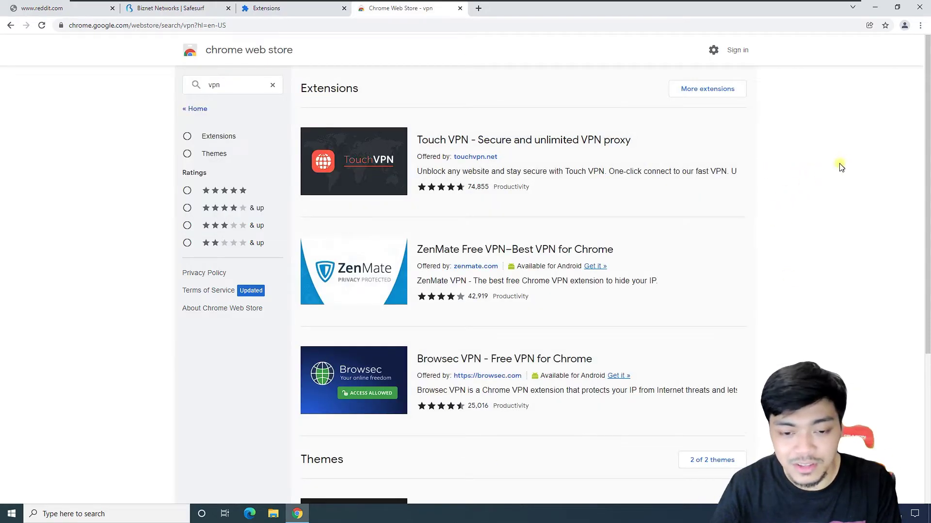
# Look through the VPN extensions and themes in the Chrome Web Store search results.
pyautogui.scroll(-4, 829, 204)
pyautogui.scroll(4, 839, 201)
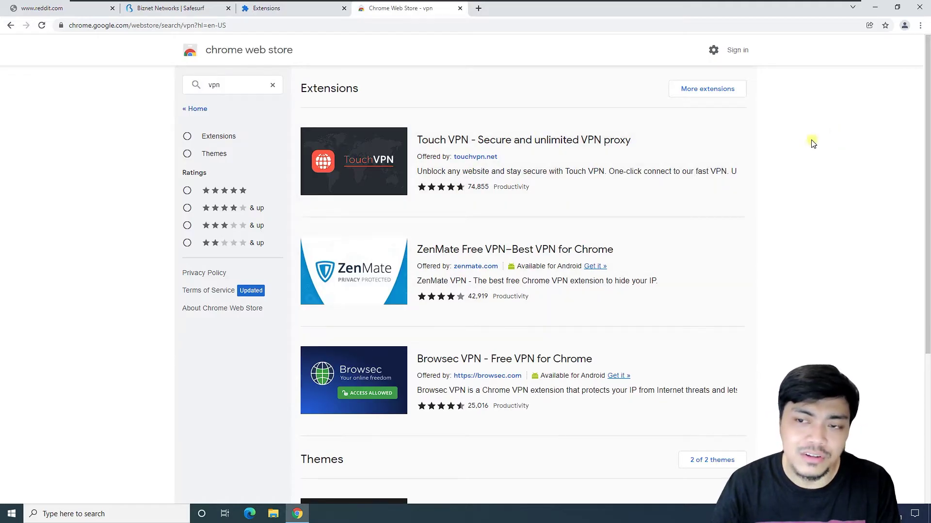
pyautogui.scroll(-2, 817, 151)
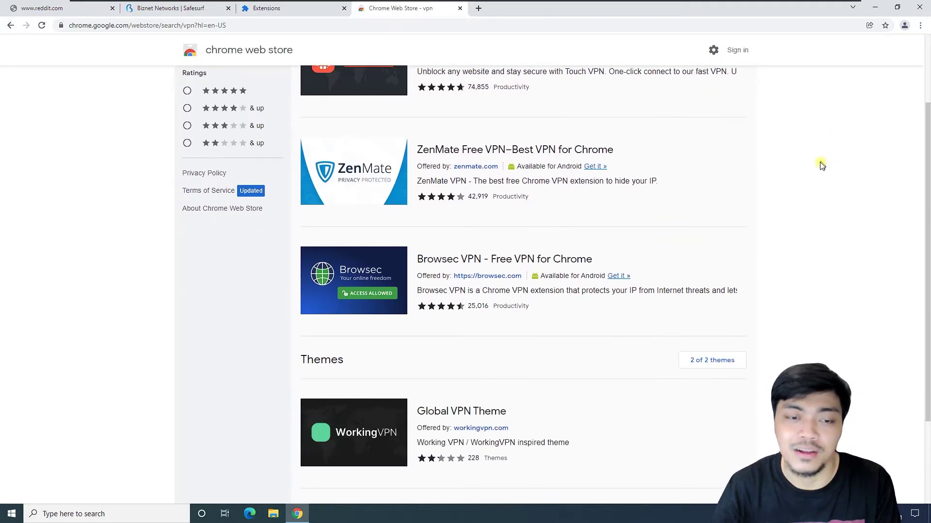
pyautogui.scroll(-1, 826, 169)
pyautogui.scroll(2, 830, 170)
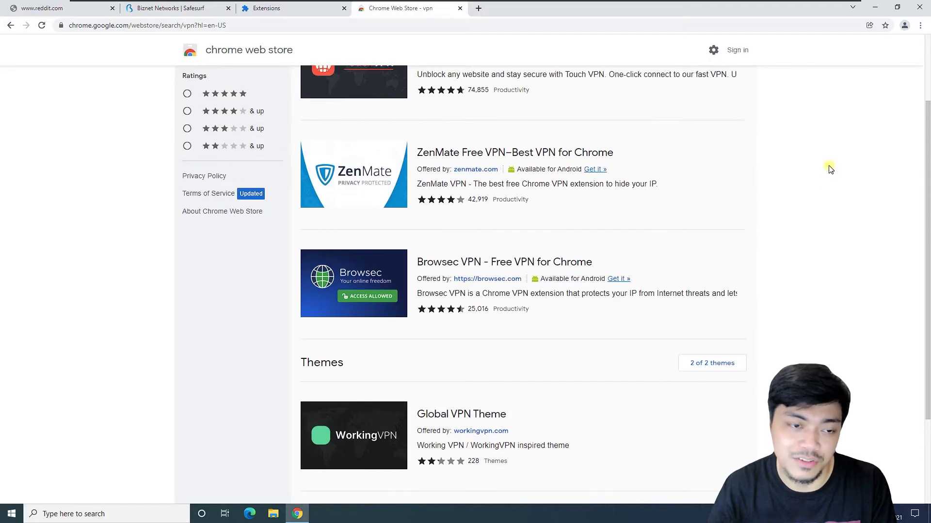
pyautogui.scroll(1, 841, 168)
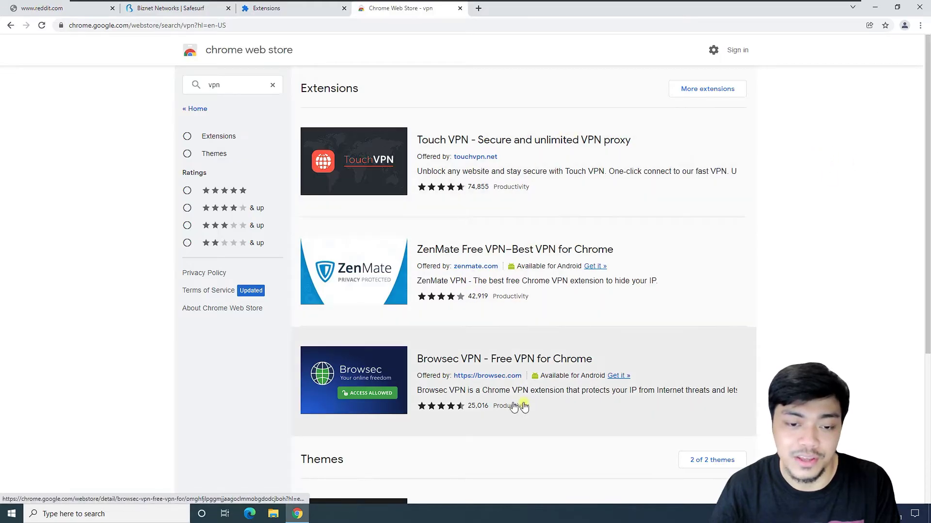
pyautogui.scroll(-1, 805, 159)
pyautogui.scroll(-3, 805, 163)
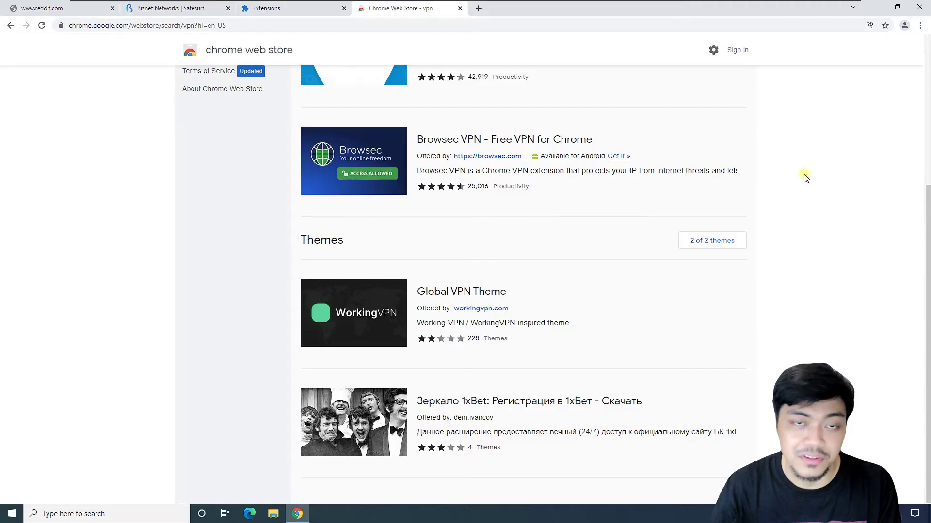
pyautogui.scroll(5, 606, 213)
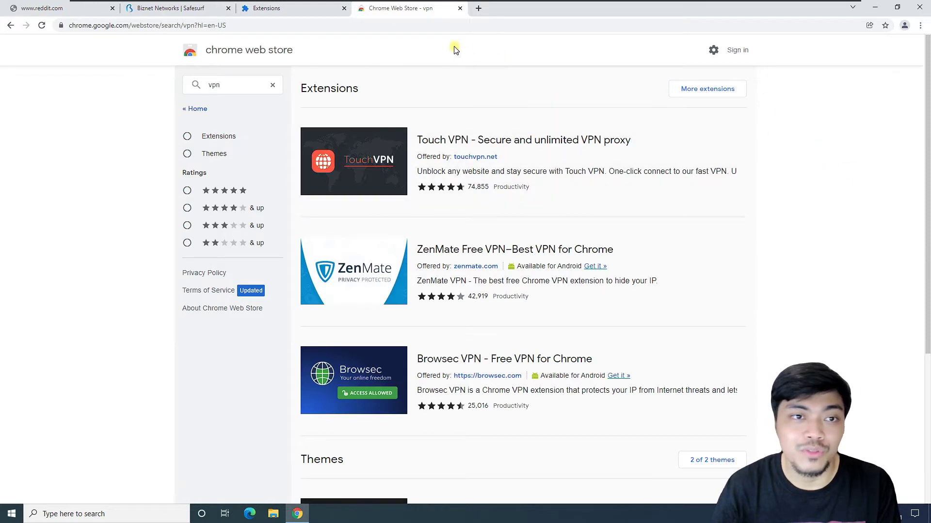
# Close the Chrome Web Store tab, then open cloudflare.com in a new tab and skim its home page.
pyautogui.click(460, 9)
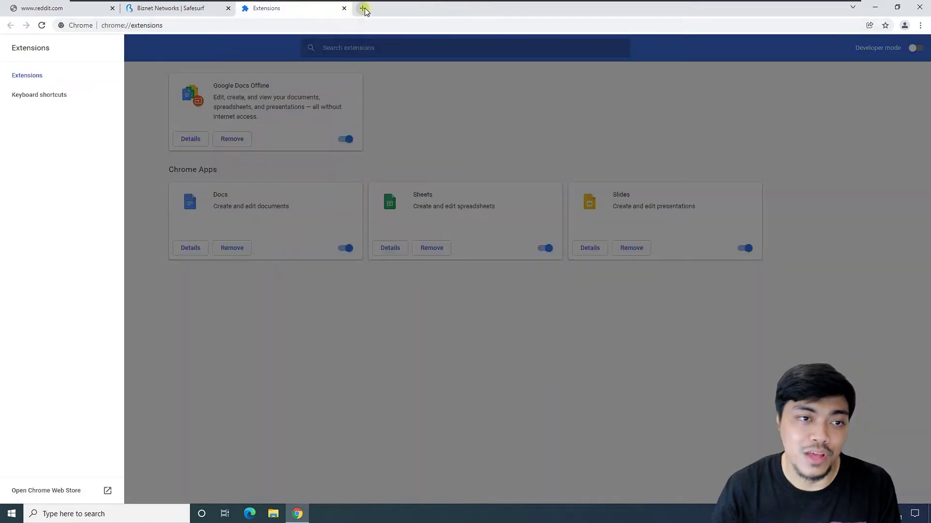
pyautogui.hotkey('ctrl', 't')
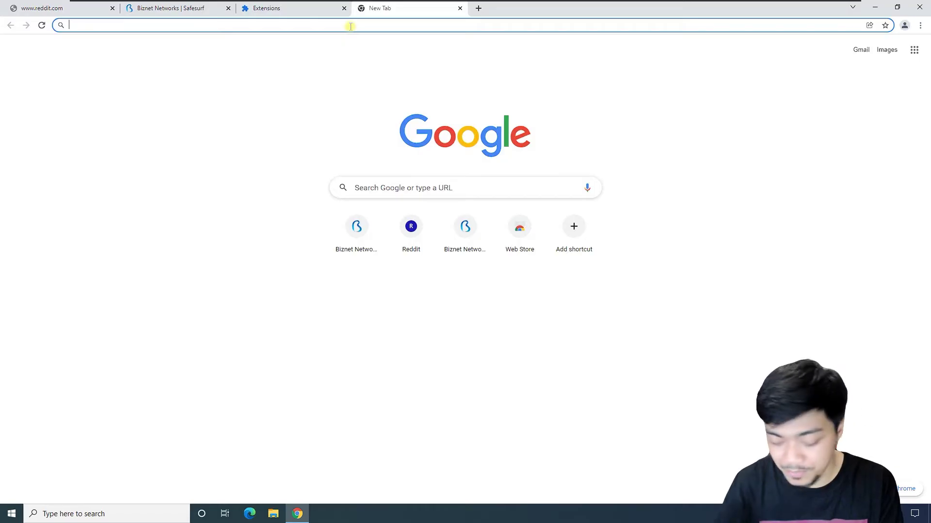
pyautogui.write('cloudflar')
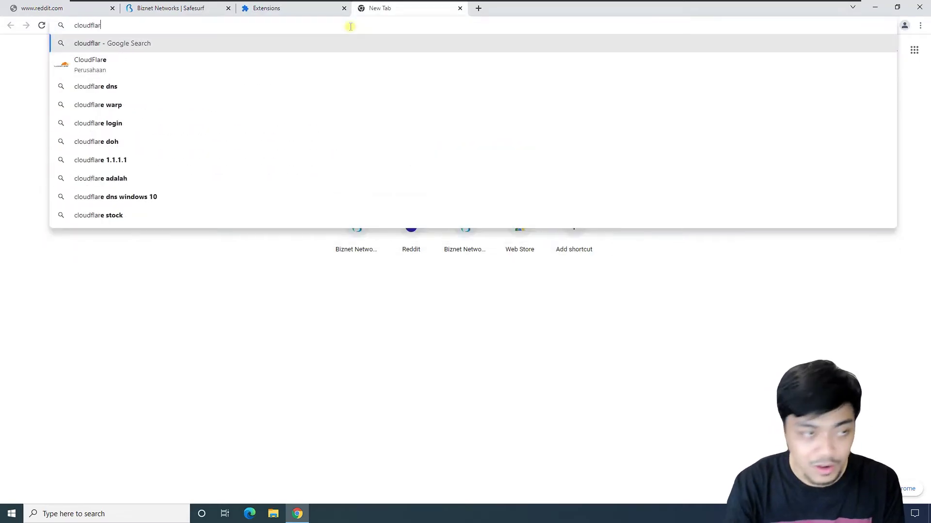
pyautogui.write('e.com')
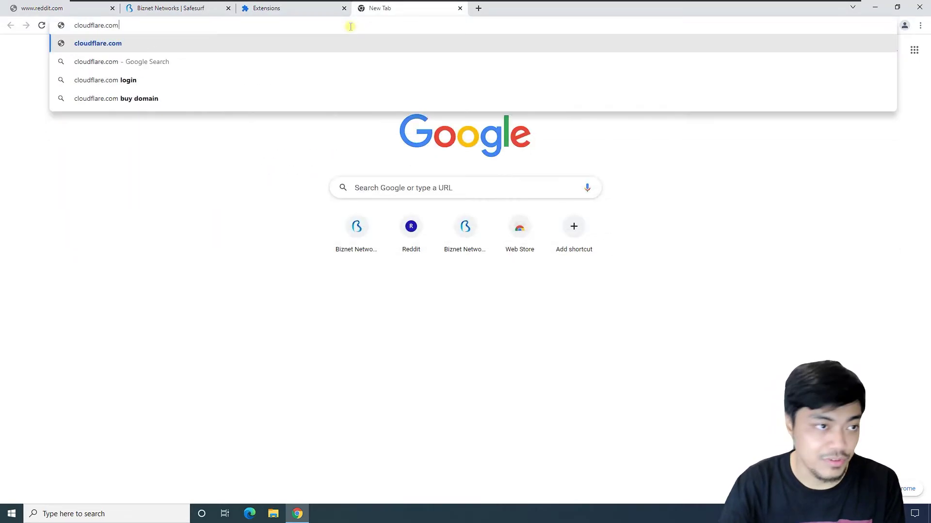
pyautogui.press('Return')
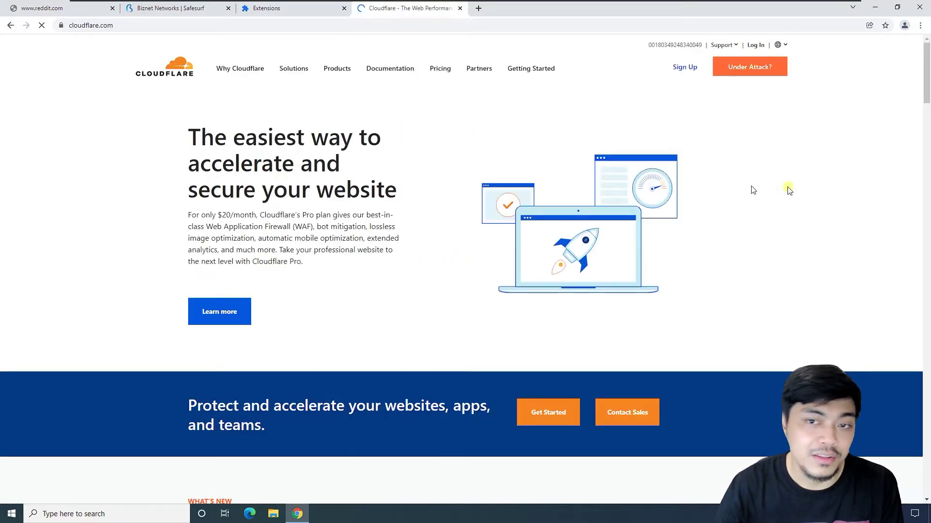
pyautogui.scroll(-7, 824, 196)
pyautogui.scroll(7, 894, 230)
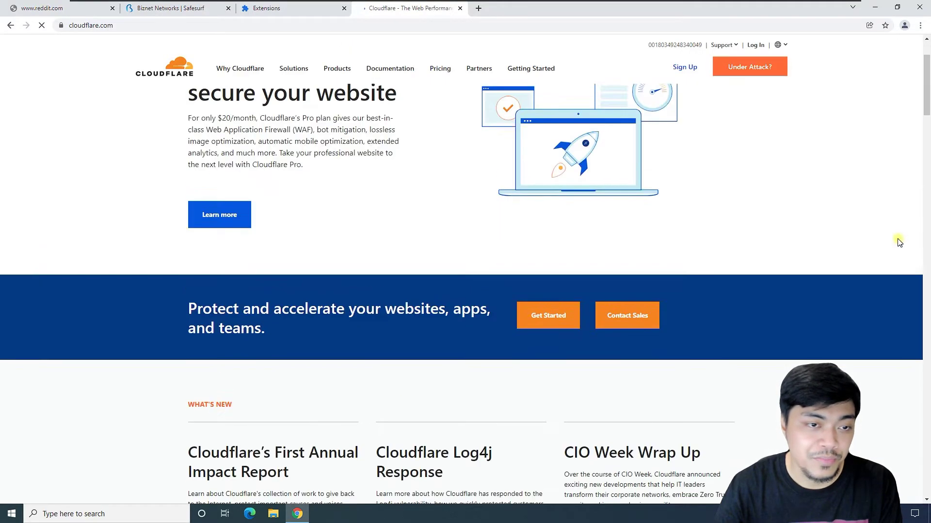
# Glance at Cloudflare's product list, then open 1.1.1.1 in the same tab and proceed past the privacy warning.
pyautogui.click(335, 70)
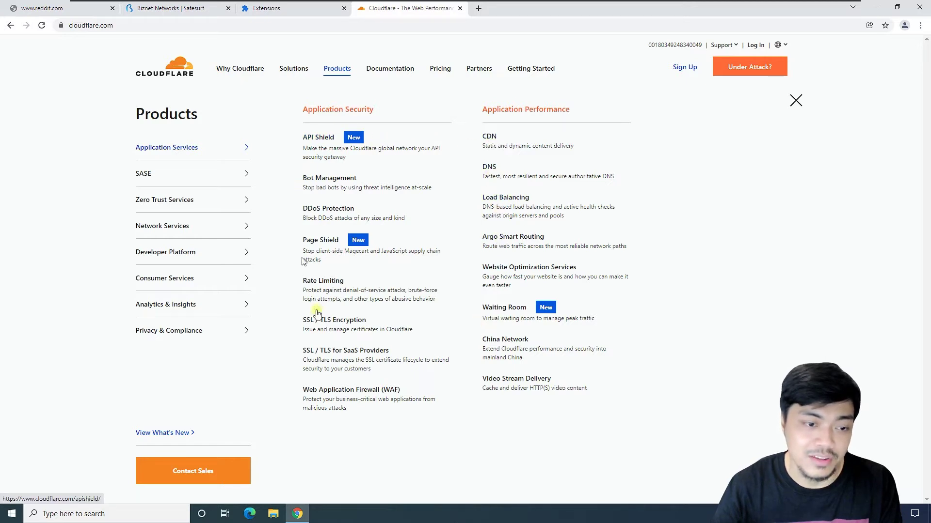
pyautogui.click(132, 25)
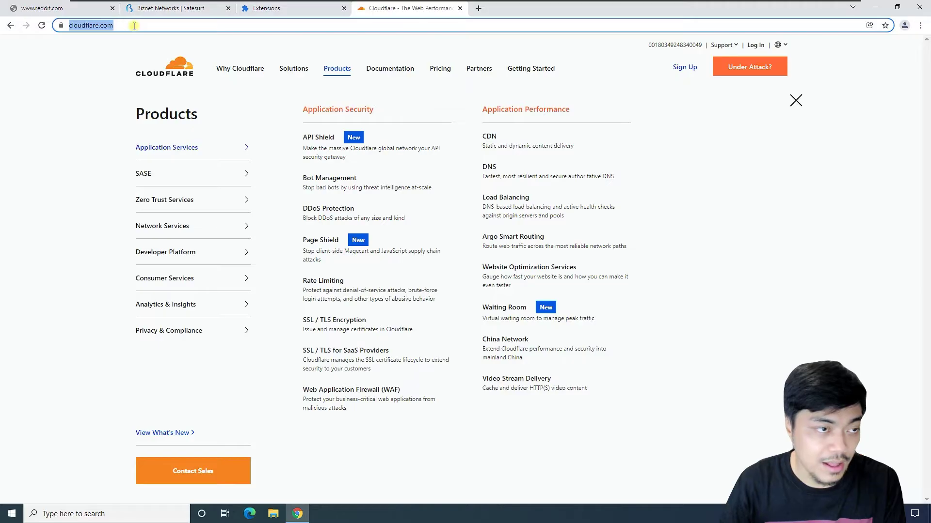
pyautogui.write('1.1.')
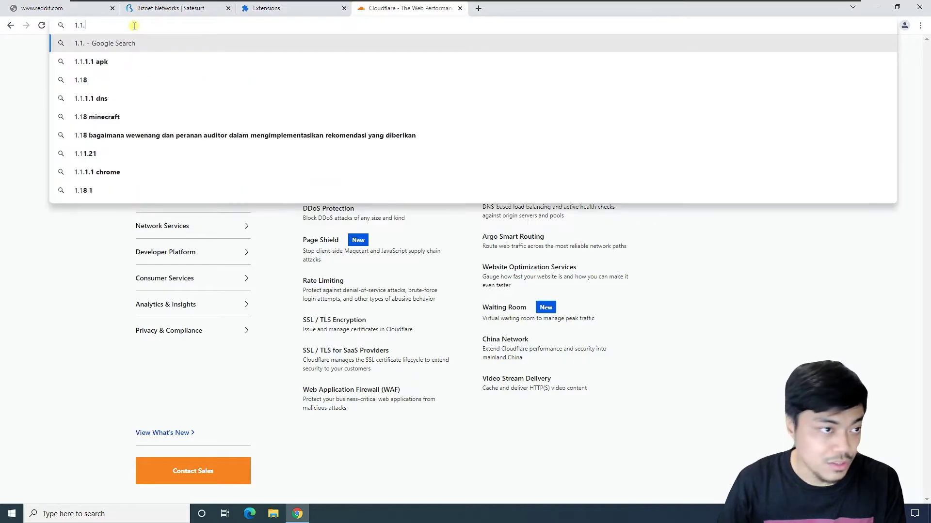
pyautogui.write('1.1')
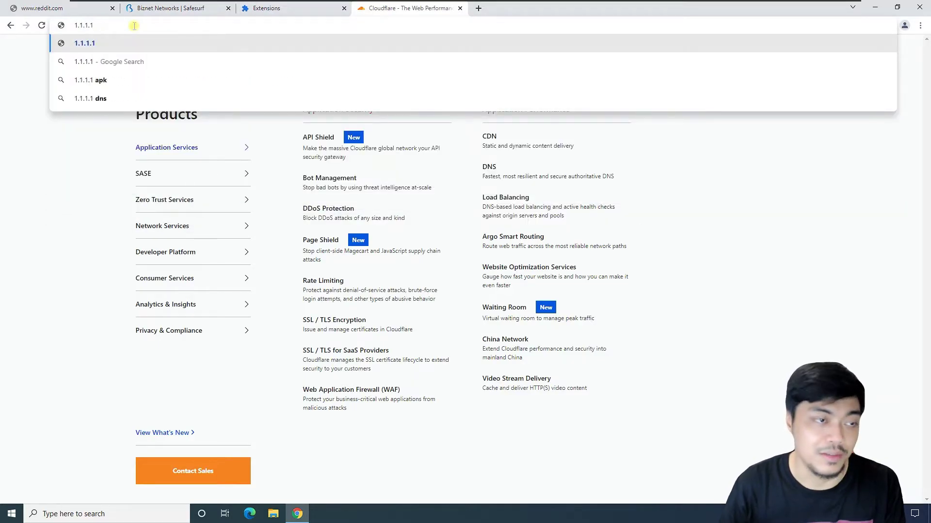
pyautogui.press('Return')
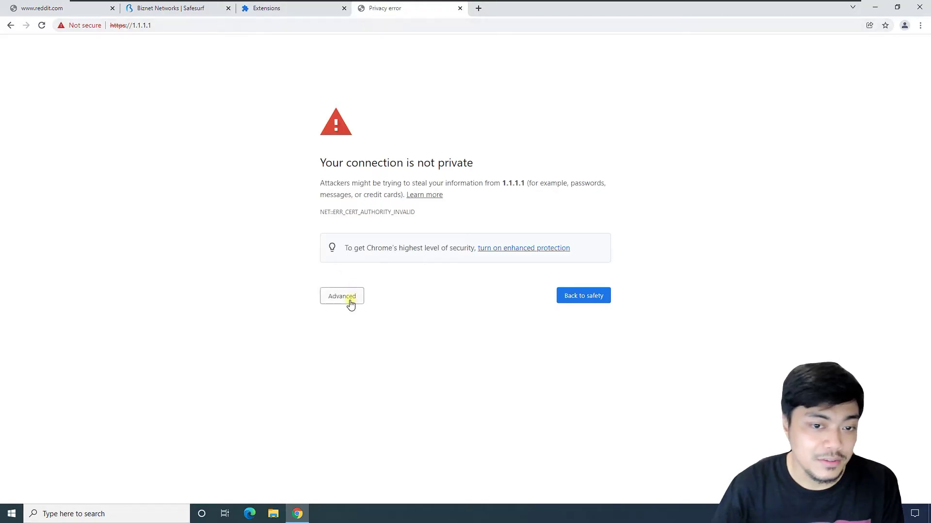
pyautogui.click(351, 303)
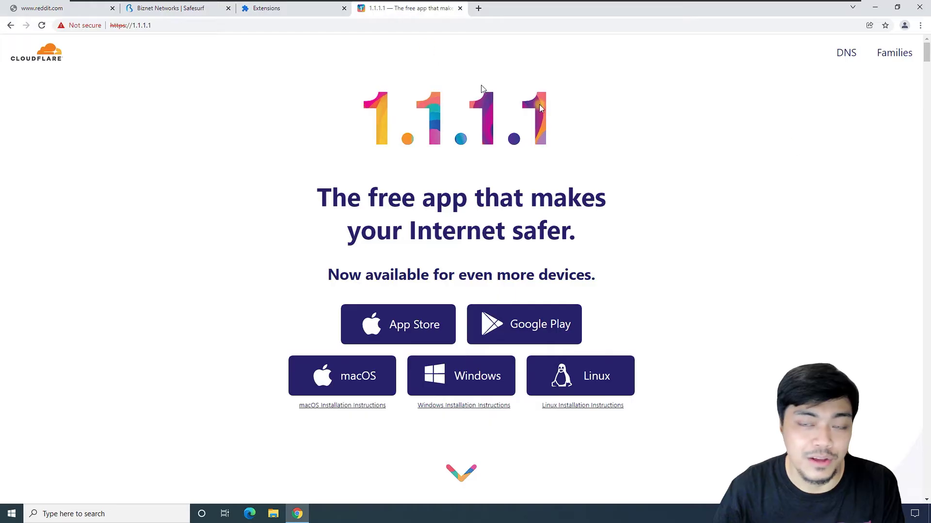
# Read through the 1.1.1.1 page, including the WARP introduction and the "Fast. Free. Private." section.
pyautogui.scroll(-1, 771, 167)
pyautogui.scroll(1, 727, 185)
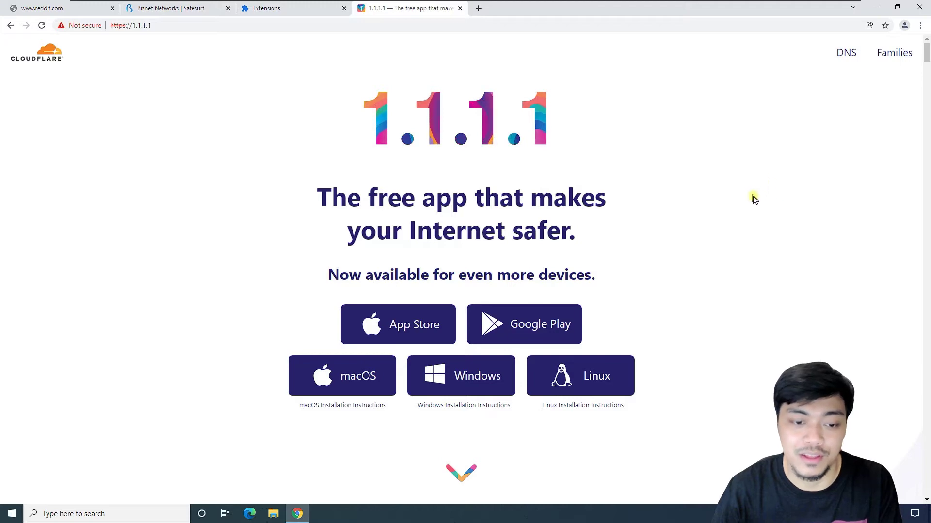
pyautogui.scroll(-3, 775, 199)
pyautogui.scroll(-2, 790, 201)
pyautogui.scroll(-5, 771, 196)
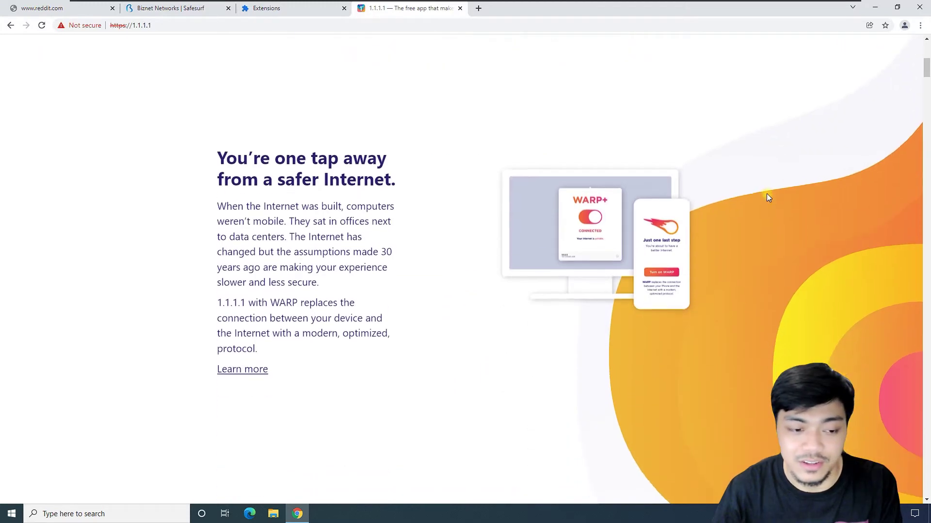
pyautogui.scroll(-7, 776, 194)
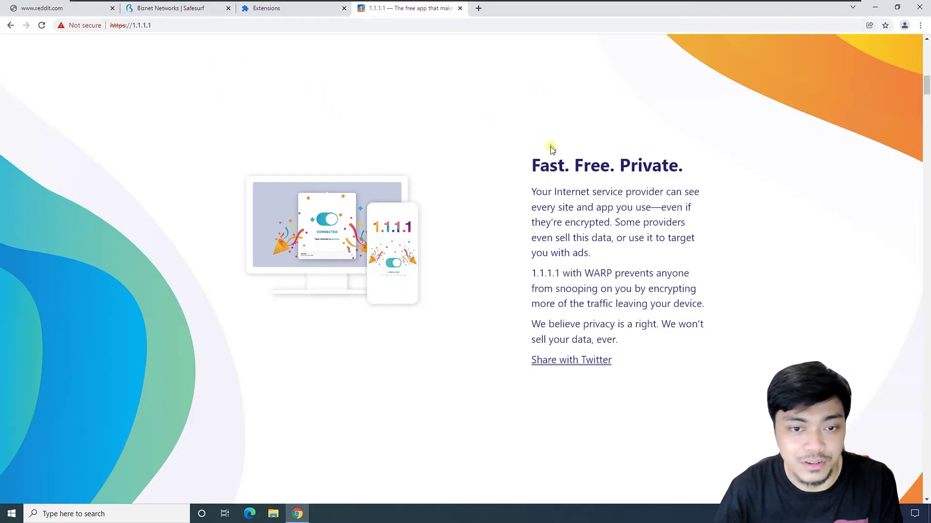
pyautogui.scroll(-1, 631, 160)
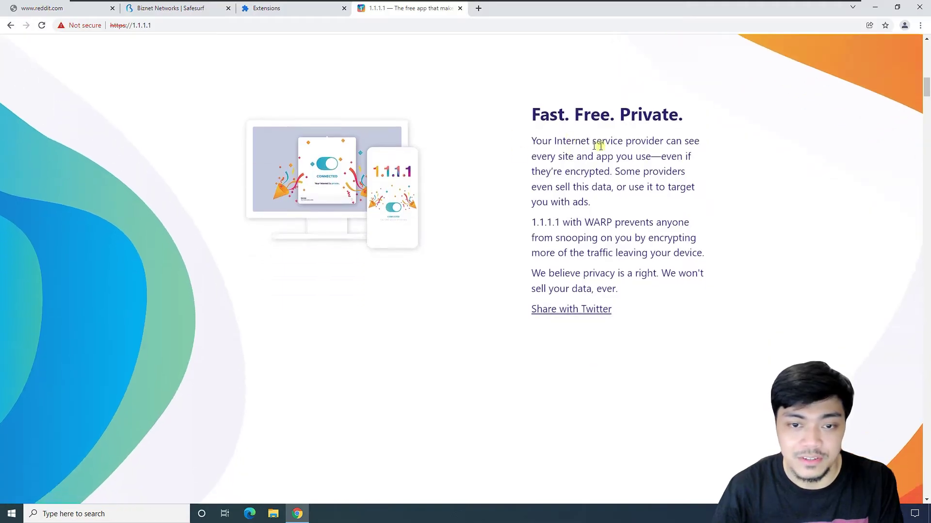
pyautogui.scroll(-2, 785, 158)
pyautogui.scroll(2, 694, 163)
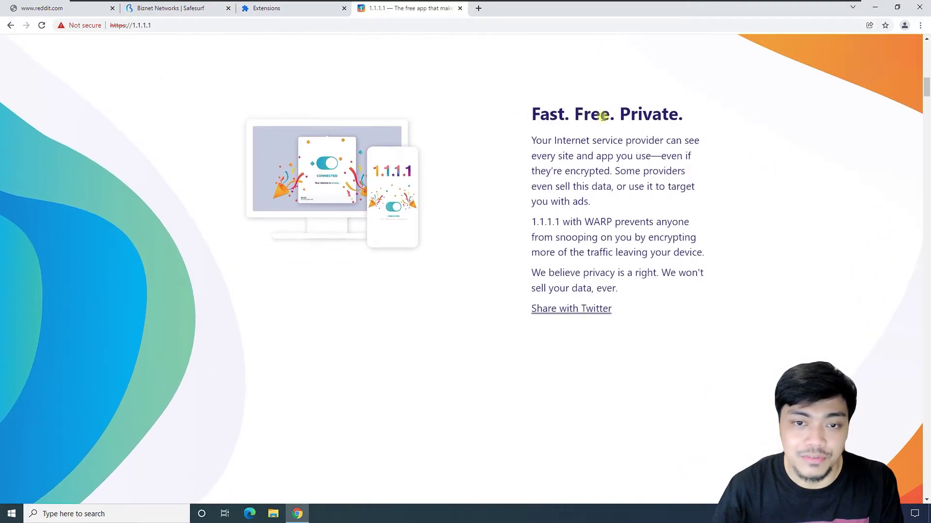
pyautogui.moveTo(689, 122); pyautogui.dragTo(529, 114)
pyautogui.click(592, 160)
pyautogui.scroll(-6, 763, 183)
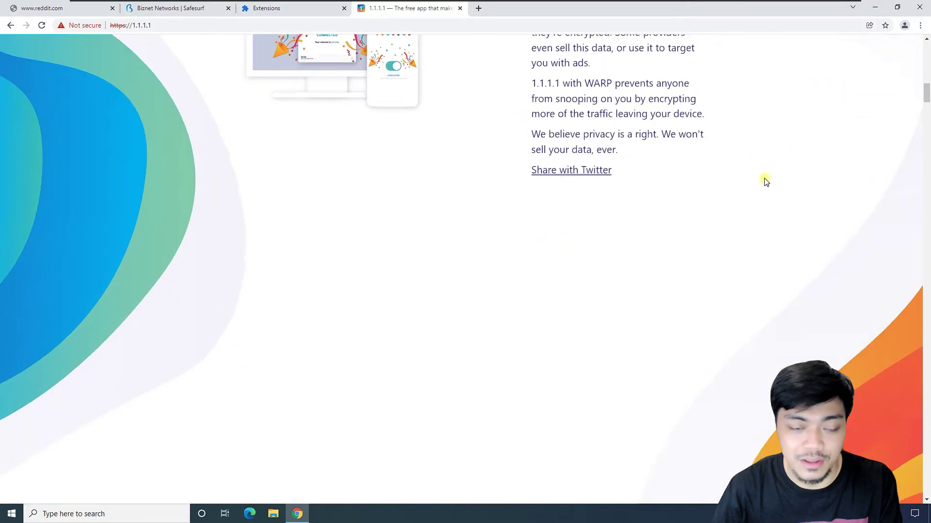
# Return to the 1.1.1.1 page's download options and download the Windows installer.
pyautogui.scroll(15, 773, 181)
pyautogui.scroll(-3, 702, 206)
pyautogui.scroll(2, 702, 205)
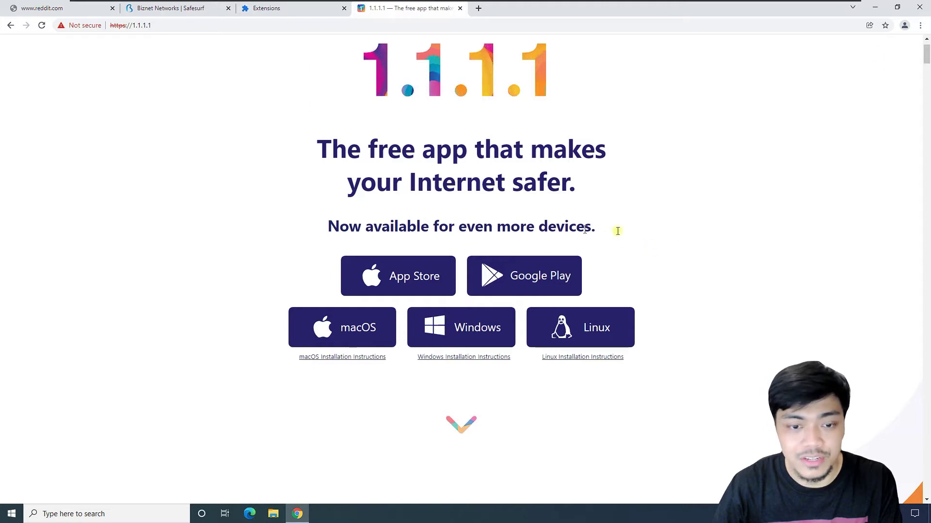
pyautogui.click(462, 335)
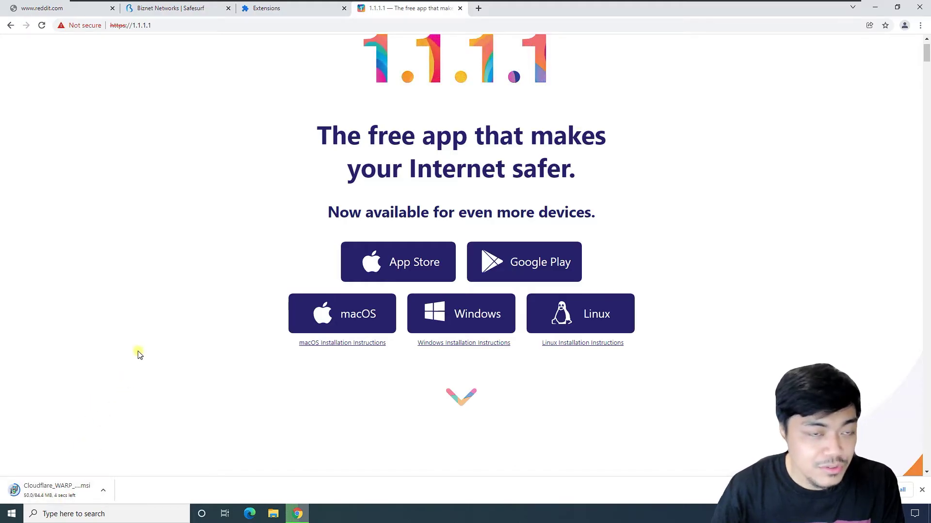
pyautogui.scroll(1, 585, 225)
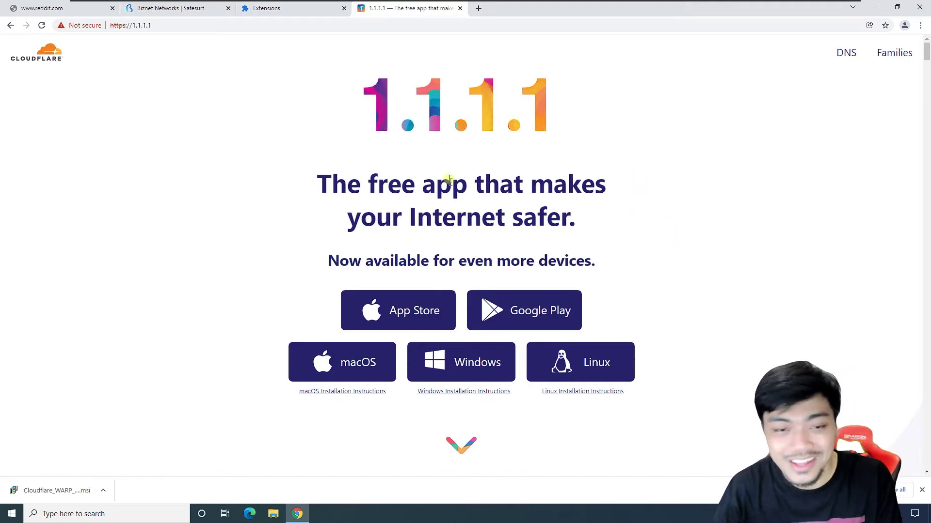
# Compare the Biznet Safesurf blocked-site page with the 1.1.1.1 page, ending on the 1.1.1.1 page.
pyautogui.click(157, 8)
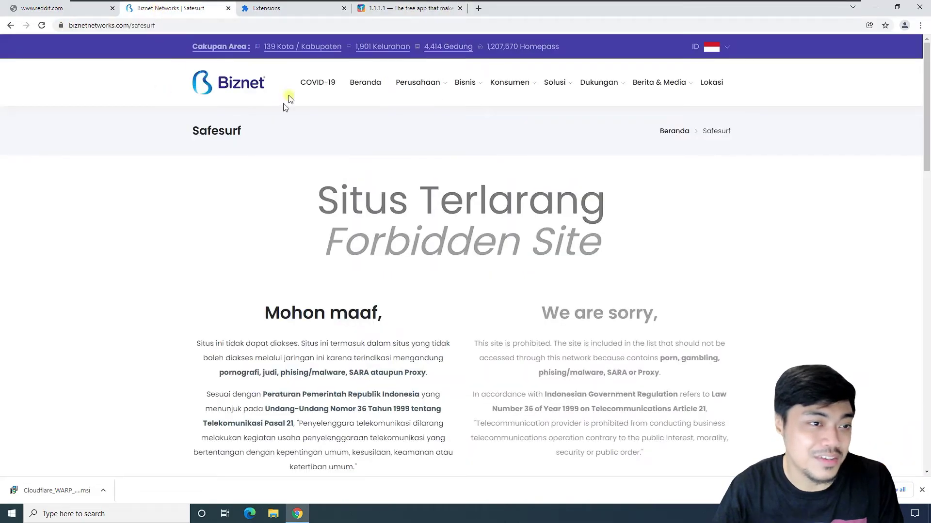
pyautogui.click(388, 10)
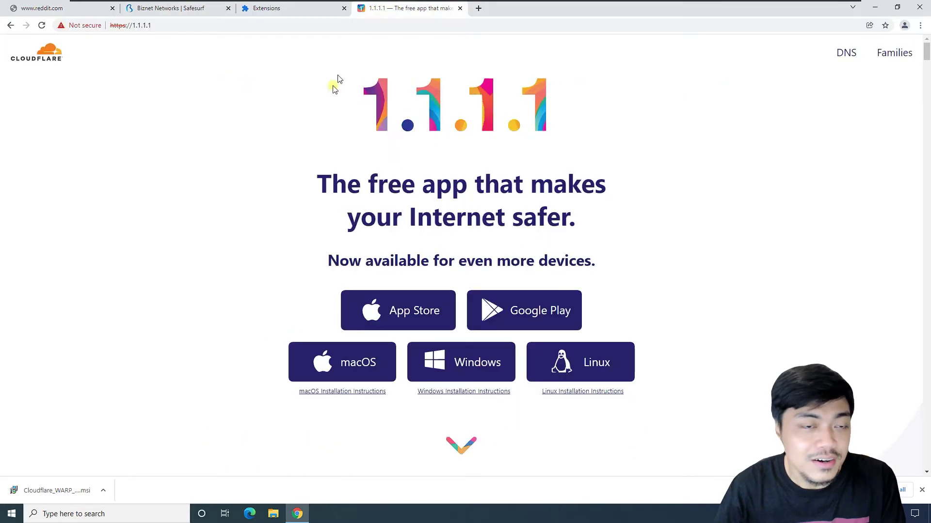
pyautogui.click(161, 12)
pyautogui.click(409, 11)
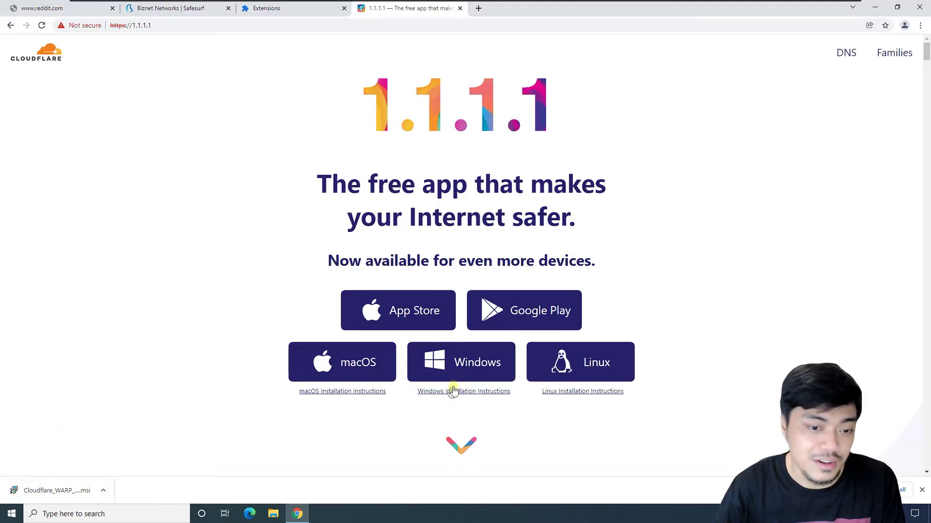
# Run the downloaded Cloudflare WARP installer, start the installation and allow it to make changes to the device.
pyautogui.click(67, 501)
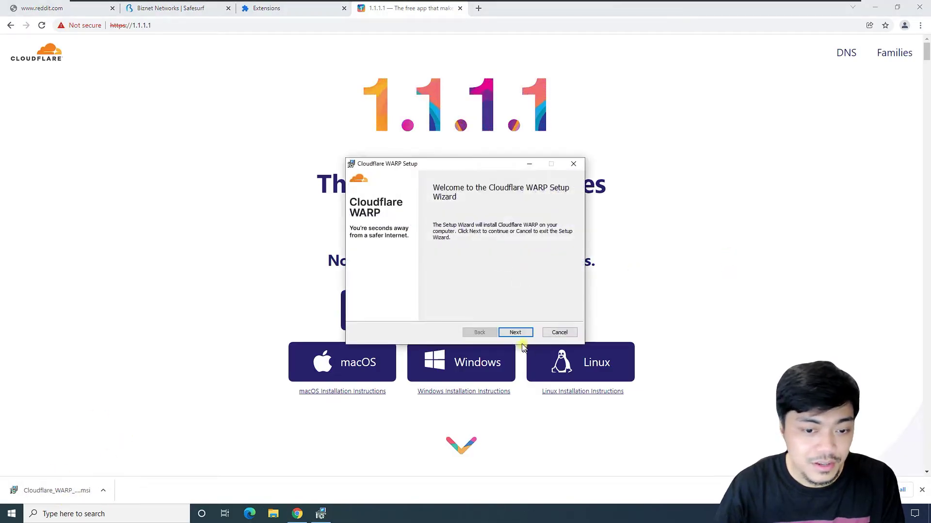
pyautogui.click(518, 333)
pyautogui.click(517, 335)
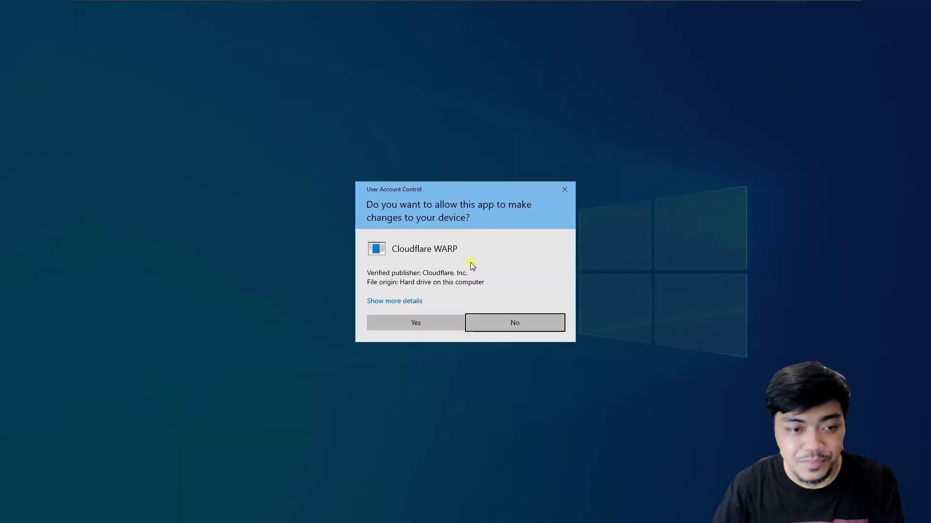
pyautogui.click(457, 330)
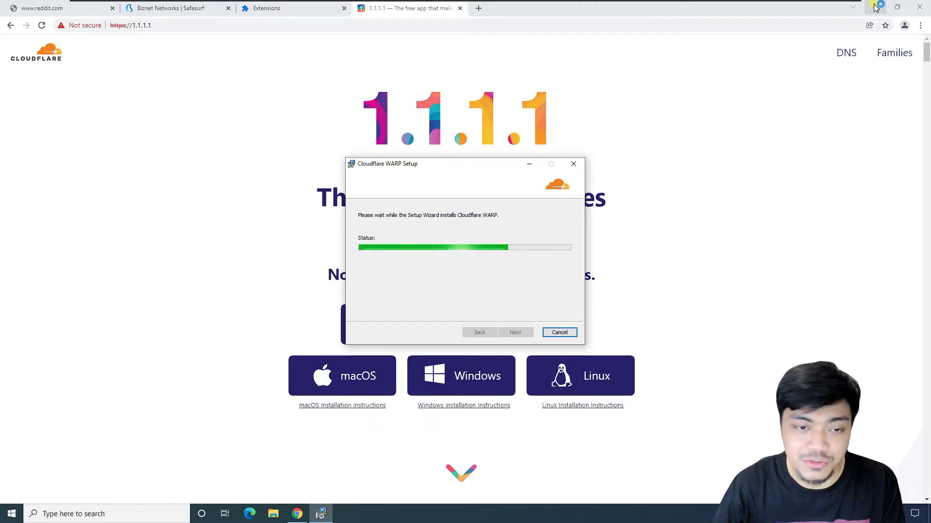
# Show the desktop, launch Firefox and decline making it the default browser.
pyautogui.press('super+Home')
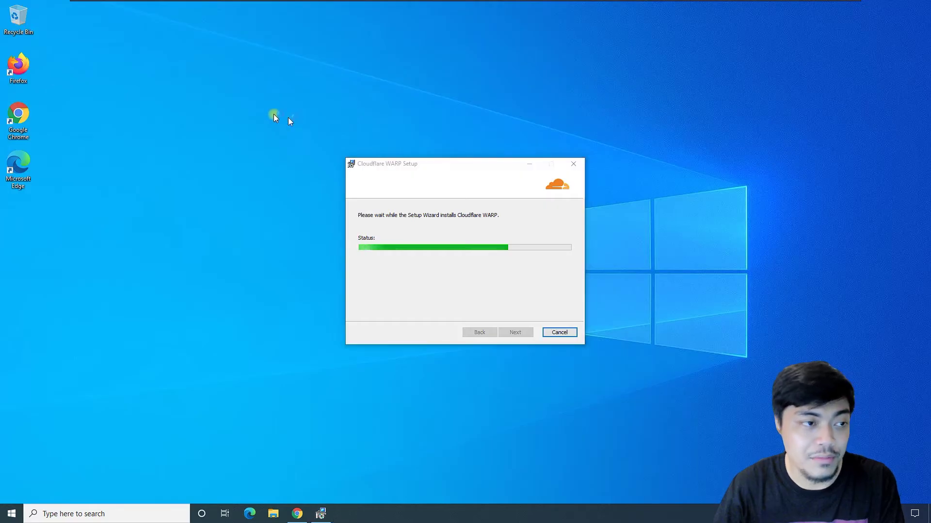
pyautogui.click(26, 69)
pyautogui.doubleClick(25, 69)
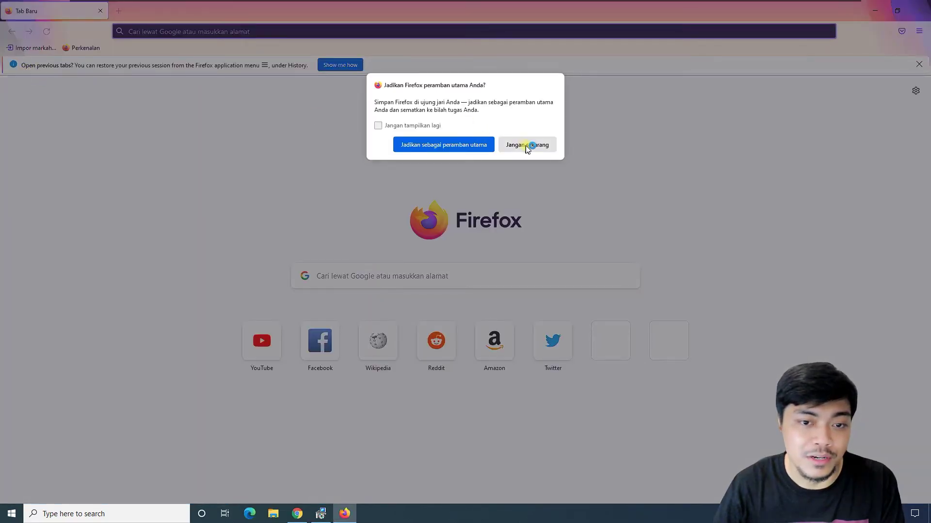
pyautogui.click(528, 145)
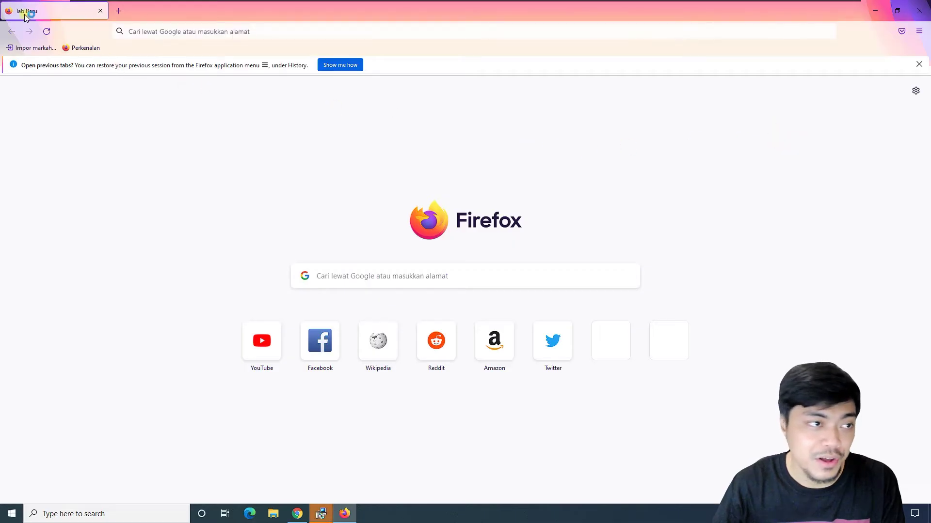
# Open the network connection settings in Firefox's general preferences and enable DNS over HTTPS.
pyautogui.click(918, 33)
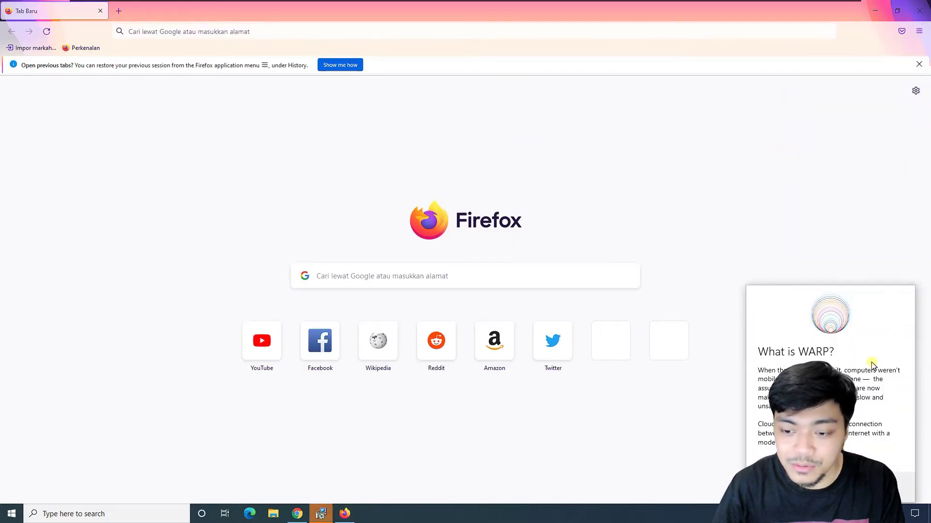
pyautogui.click(918, 31)
pyautogui.click(823, 273)
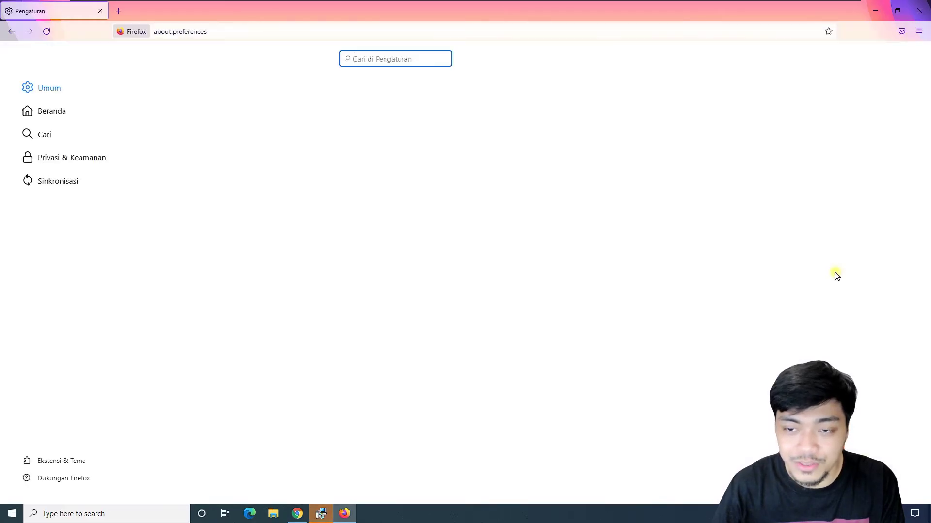
pyautogui.scroll(-15, 487, 250)
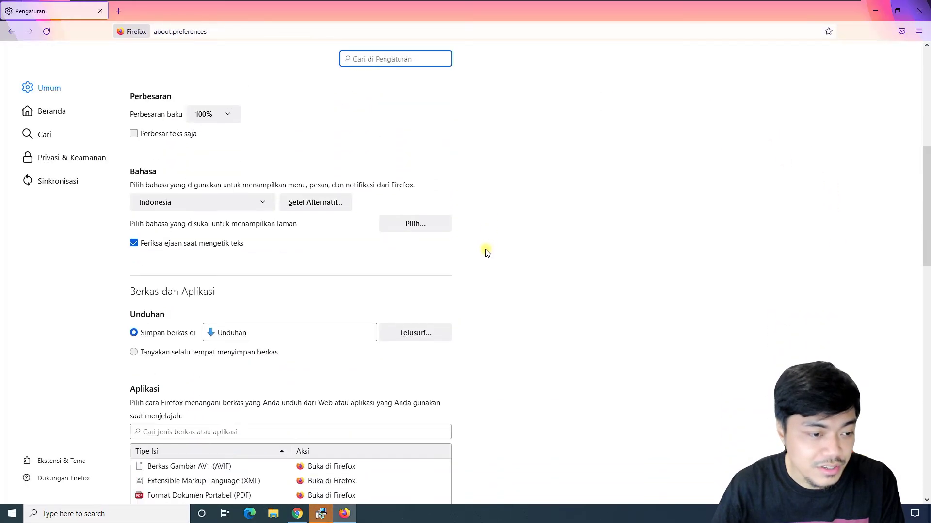
pyautogui.scroll(-9, 532, 270)
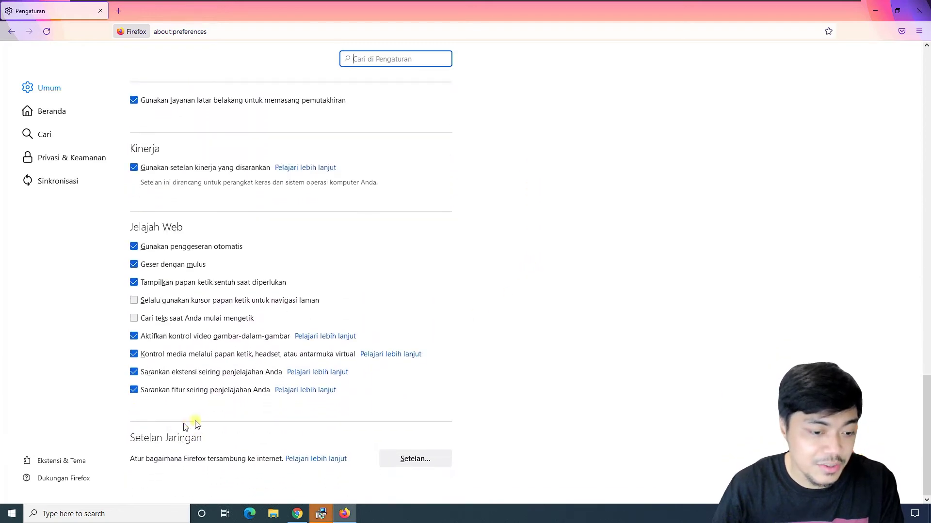
pyautogui.click(428, 463)
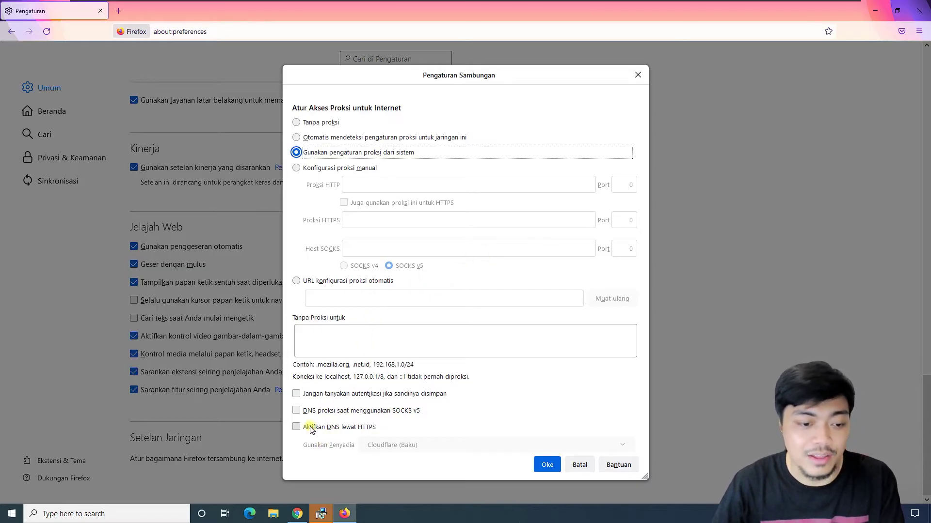
pyautogui.click(365, 429)
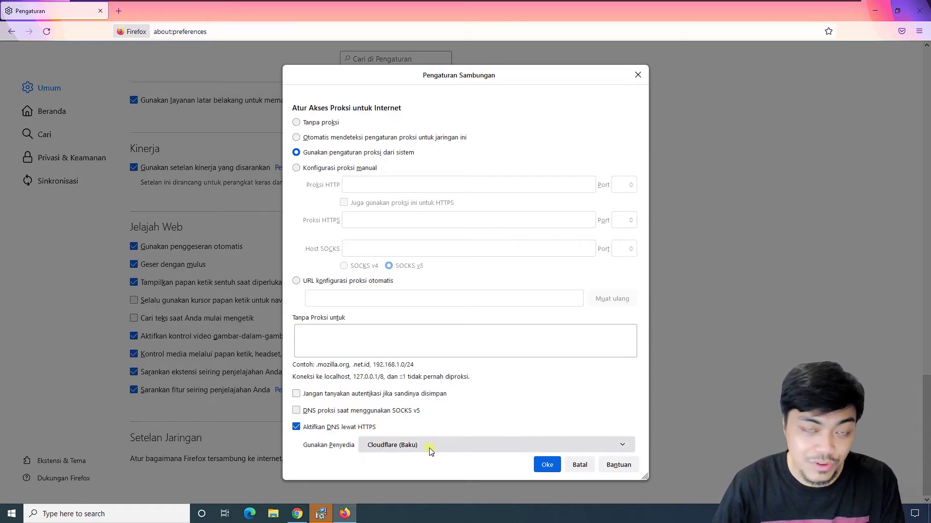
# Try NextDNS and the custom option (Khusus) as the DNS over HTTPS provider, then reselect Cloudflare (Baku).
pyautogui.click(384, 447)
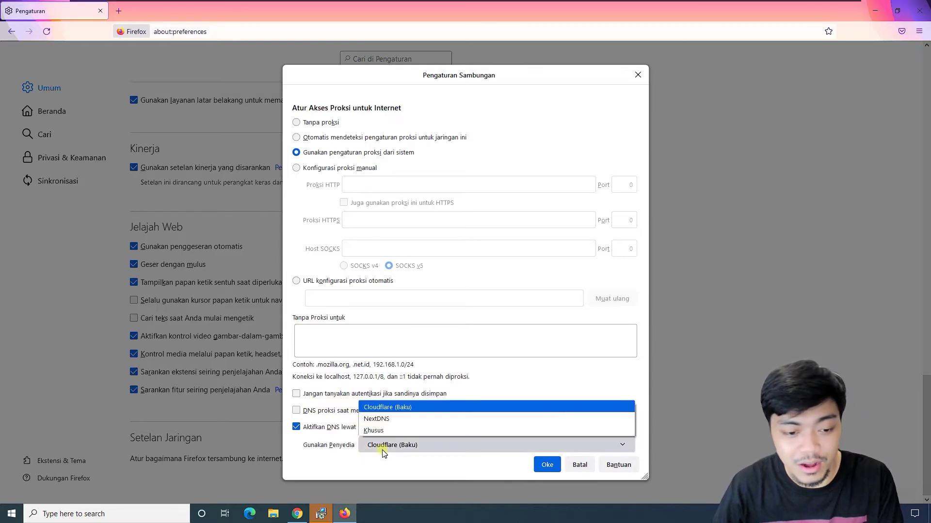
pyautogui.click(388, 420)
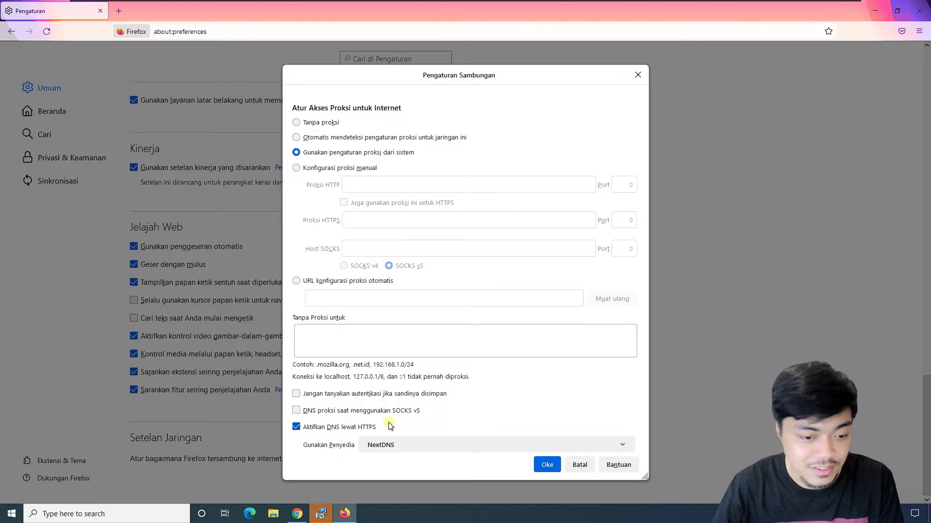
pyautogui.click(388, 443)
pyautogui.click(387, 430)
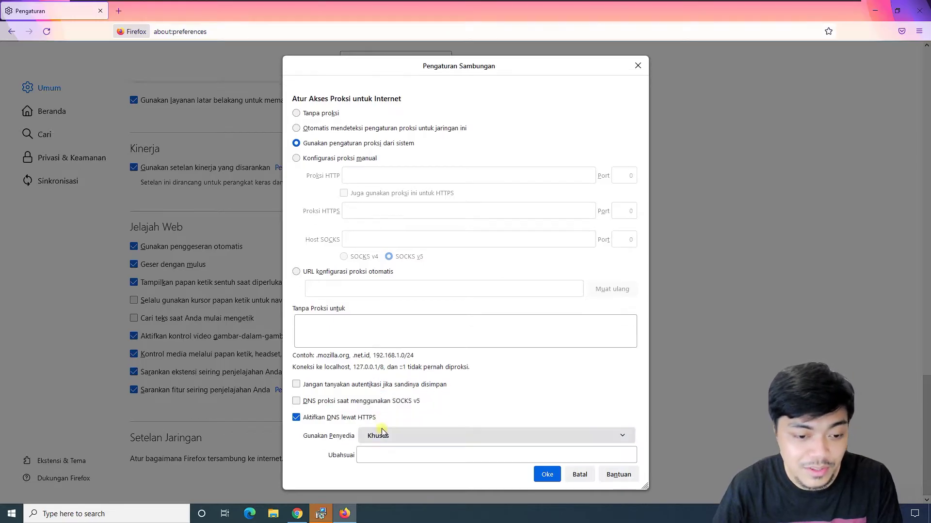
pyautogui.click(383, 455)
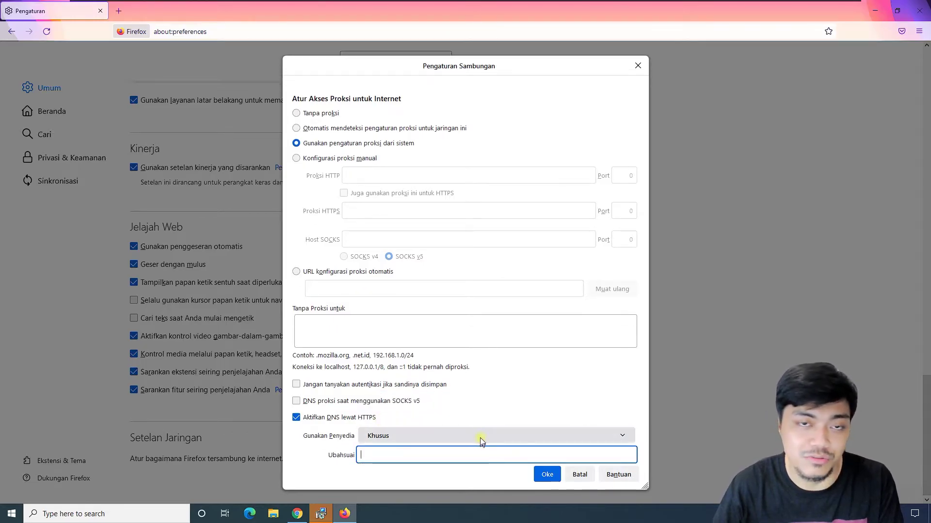
pyautogui.click(390, 438)
pyautogui.click(406, 450)
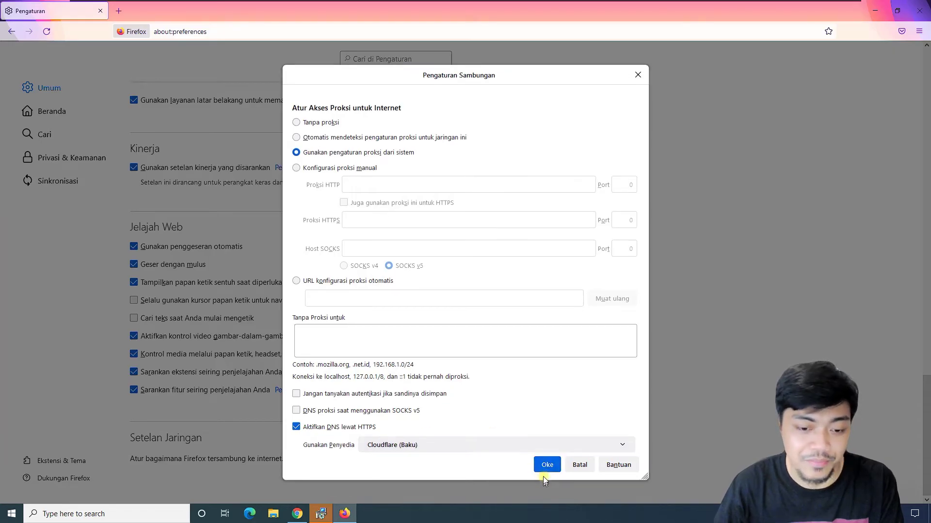
# Save the Firefox connection settings, then switch to the Cloudflare WARP installer and finish its setup wizard.
pyautogui.click(546, 467)
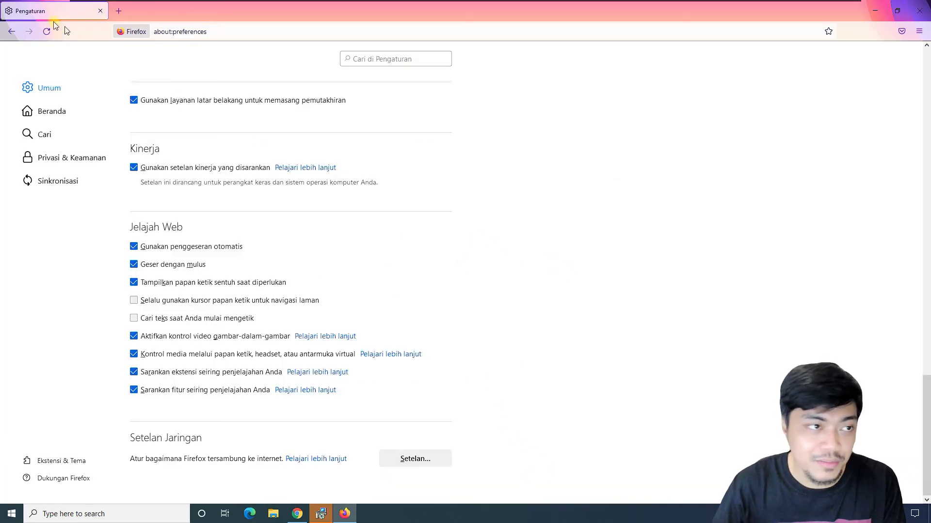
pyautogui.click(321, 514)
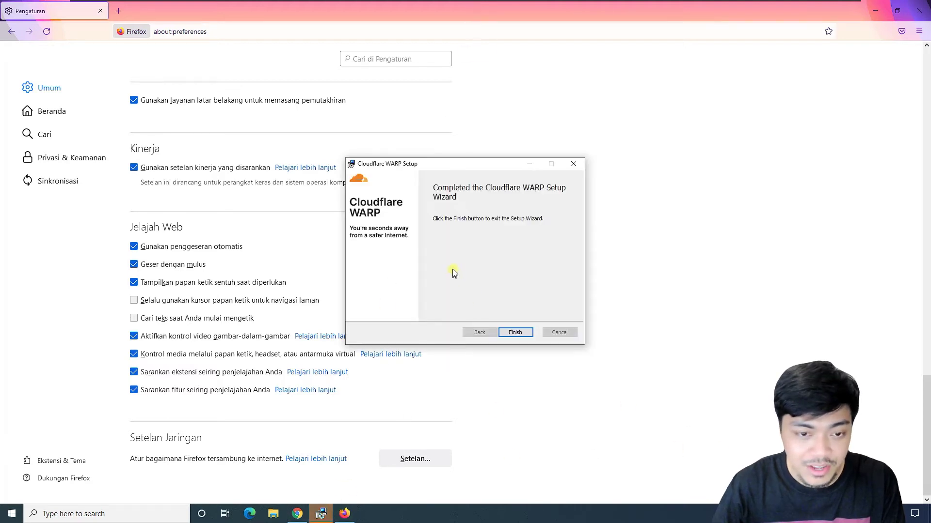
pyautogui.click(516, 333)
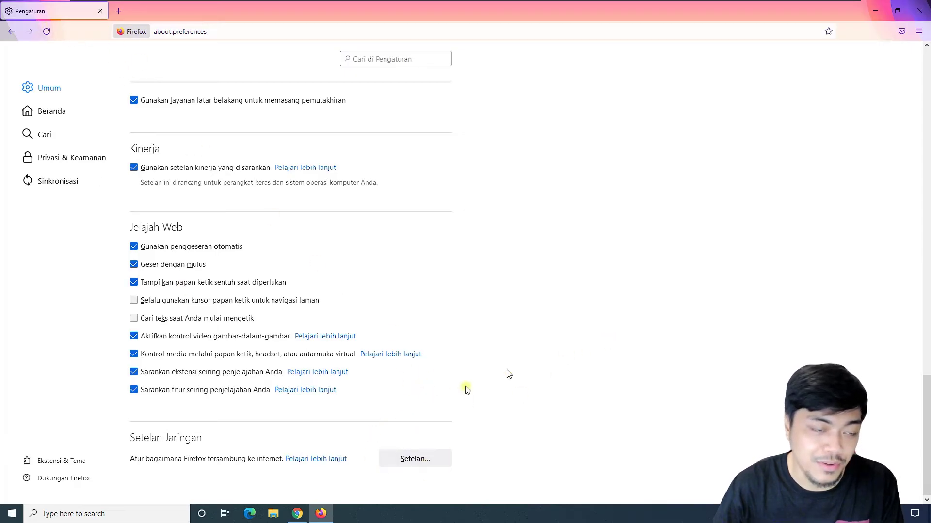
# Load reddit.com in a new Firefox tab and compare it with the Reddit tab in Chrome, minimizing Chrome to return to Firefox.
pyautogui.click(118, 11)
pyautogui.click(141, 32)
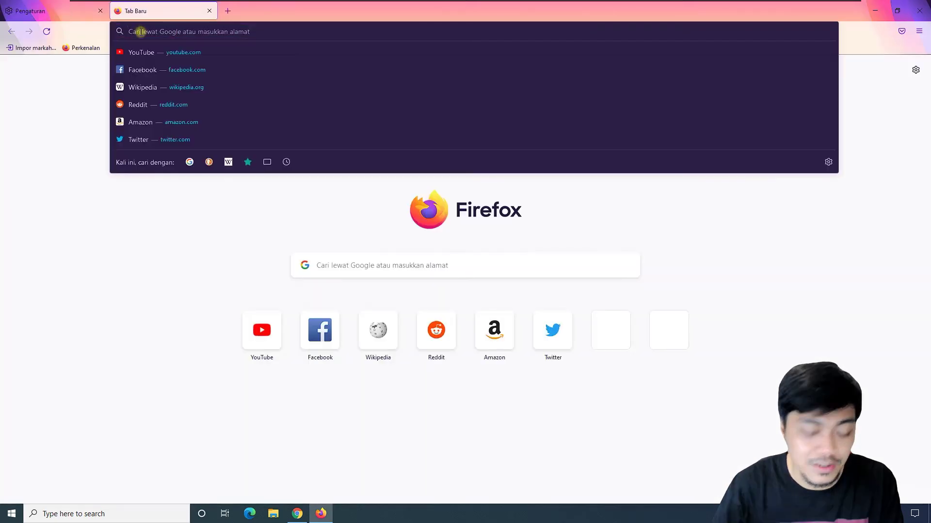
pyautogui.write('reddit.com')
pyautogui.press('Return')
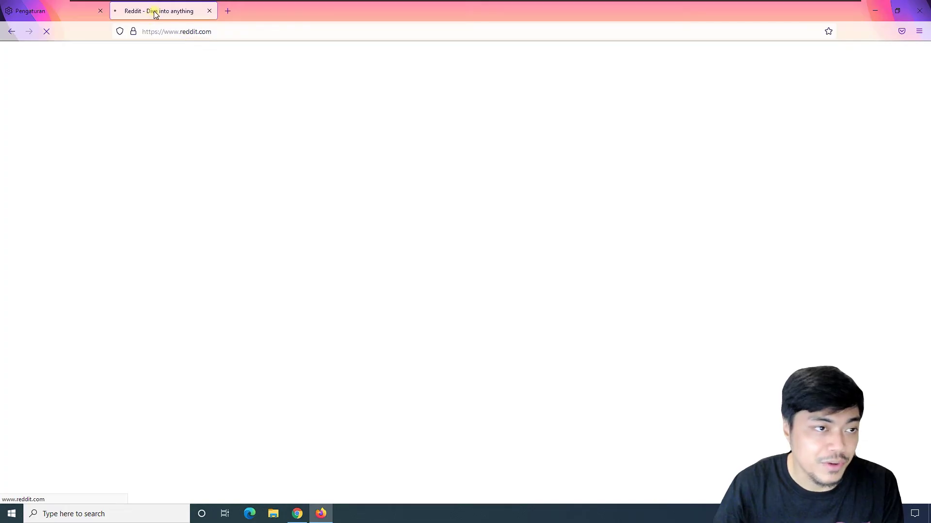
pyautogui.click(298, 517)
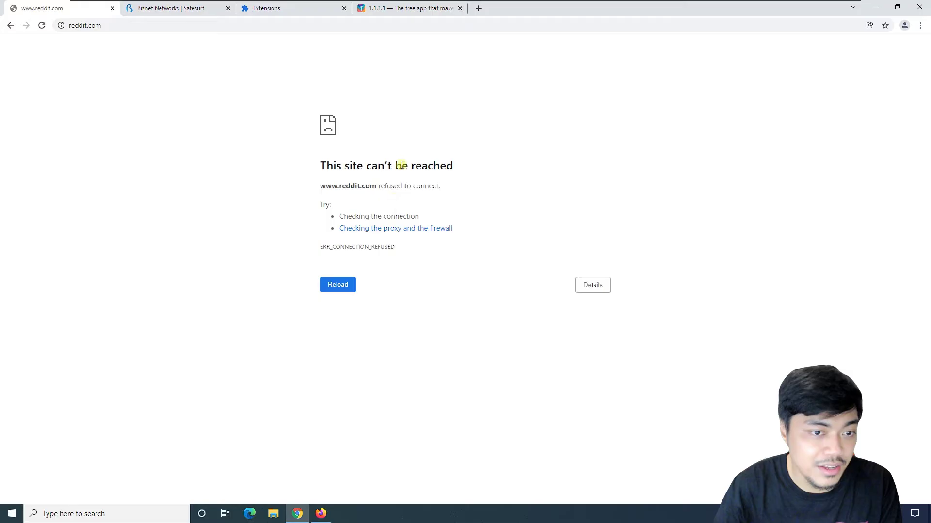
pyautogui.click(873, 8)
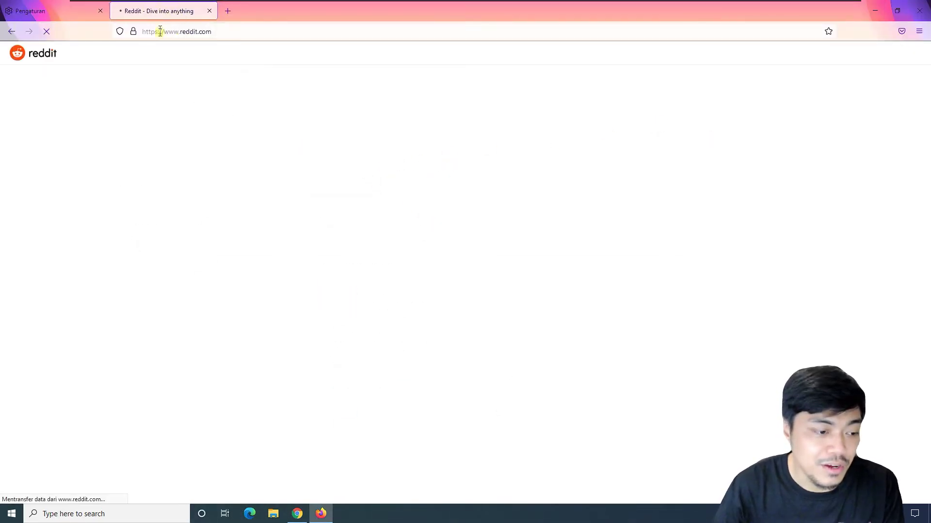
# Test indoxx1.com in another tab, dismiss the site's notice and close the tab, then look over the Reddit page.
pyautogui.click(233, 10)
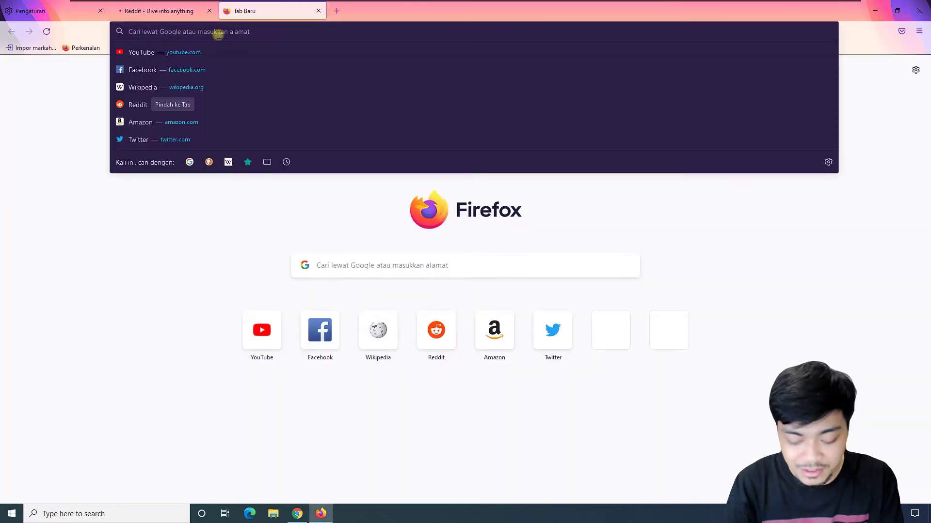
pyautogui.write('indoxx1.com')
pyautogui.press('Return')
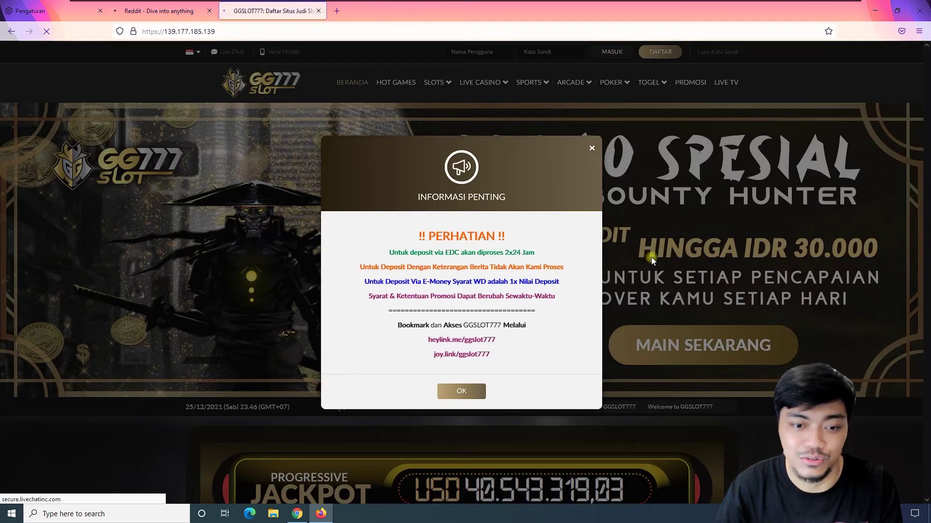
pyautogui.click(592, 149)
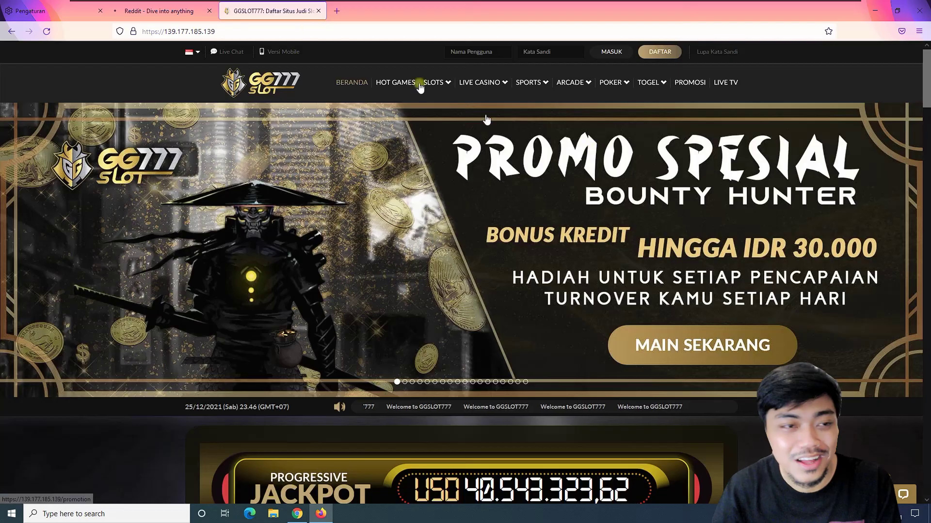
pyautogui.click(319, 10)
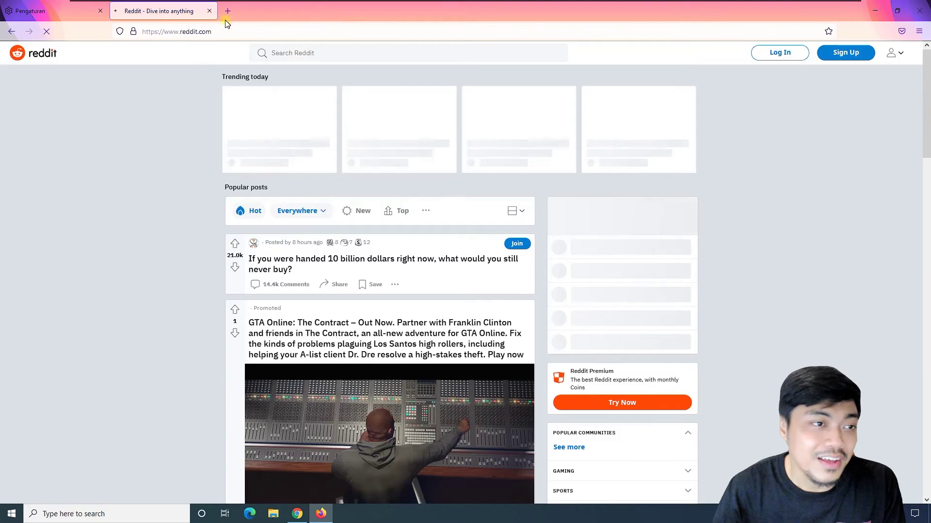
pyautogui.scroll(-10, 216, 204)
pyautogui.scroll(10, 206, 244)
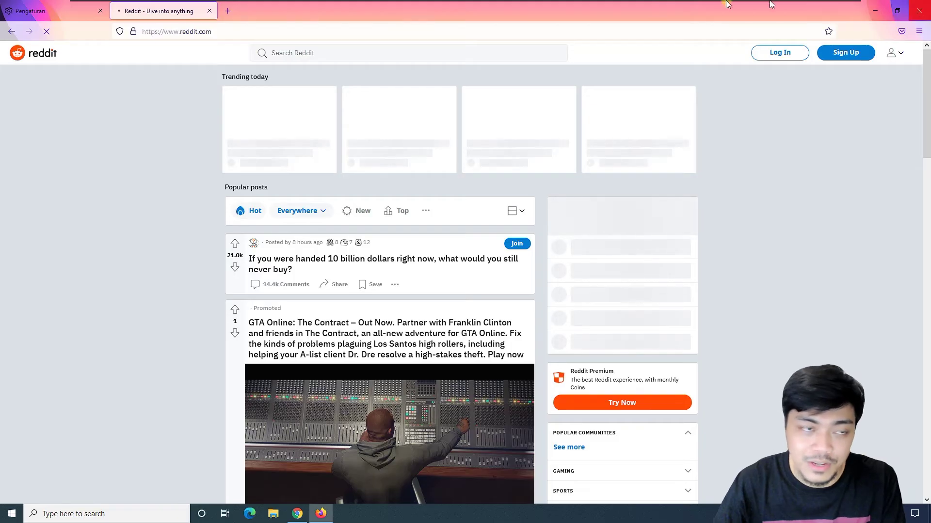
# Review the DNS over HTTPS option in Firefox's connection settings, cancel the dialog without changes and close Firefox.
pyautogui.click(9, 12)
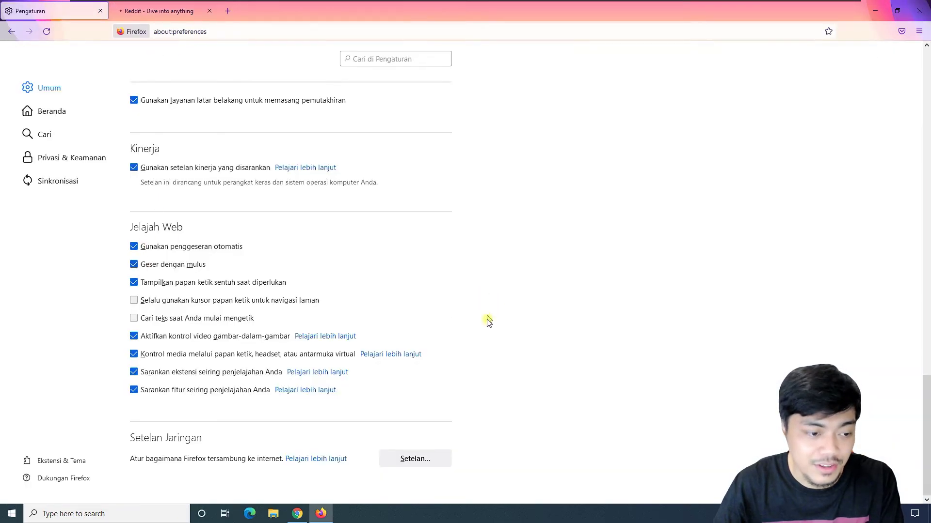
pyautogui.click(436, 454)
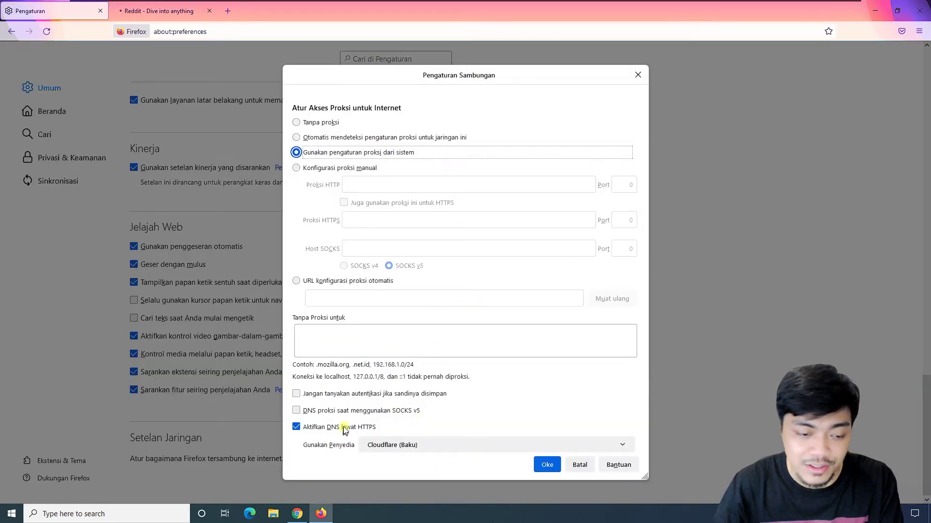
pyautogui.click(580, 465)
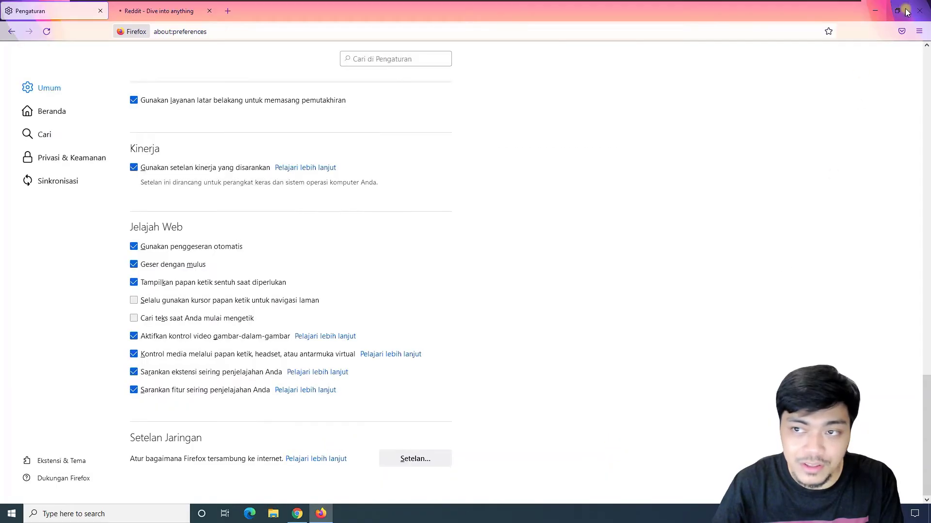
pyautogui.click(920, 11)
pyautogui.click(498, 202)
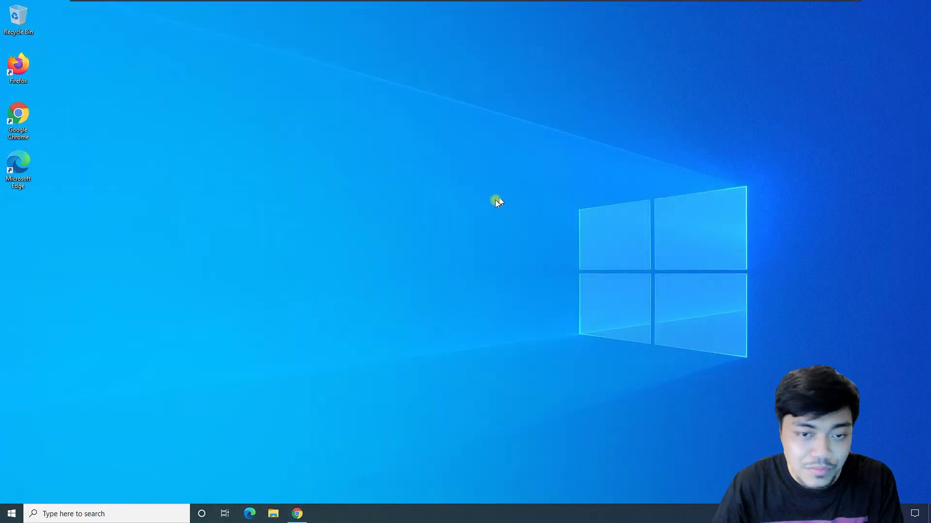
# Switch to Chrome, open the computer's proxy settings from its advanced system settings, review the automatic and manual proxy options and close them.
pyautogui.click(297, 514)
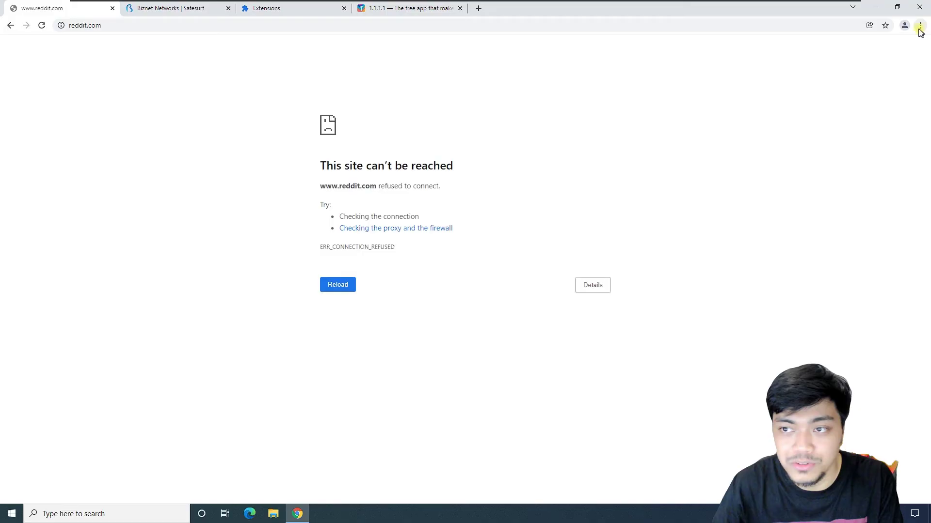
pyautogui.click(920, 25)
pyautogui.click(827, 191)
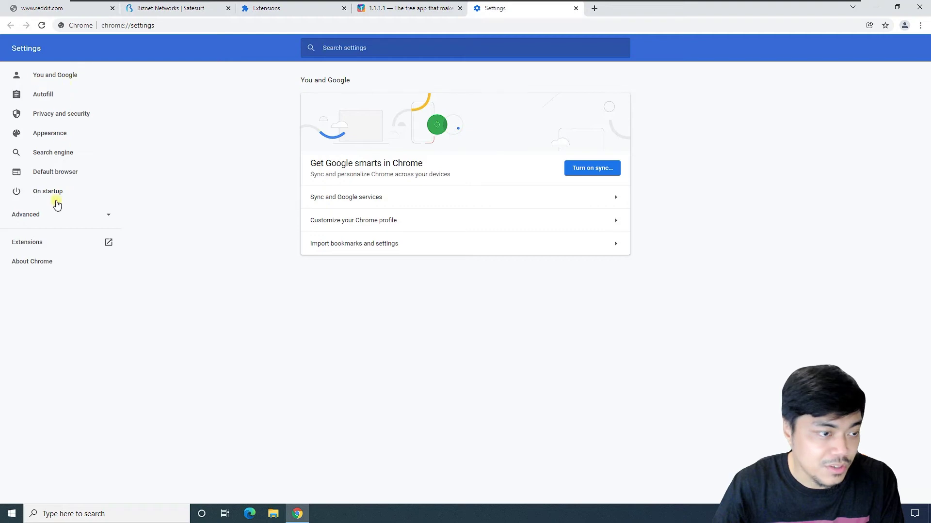
pyautogui.click(61, 214)
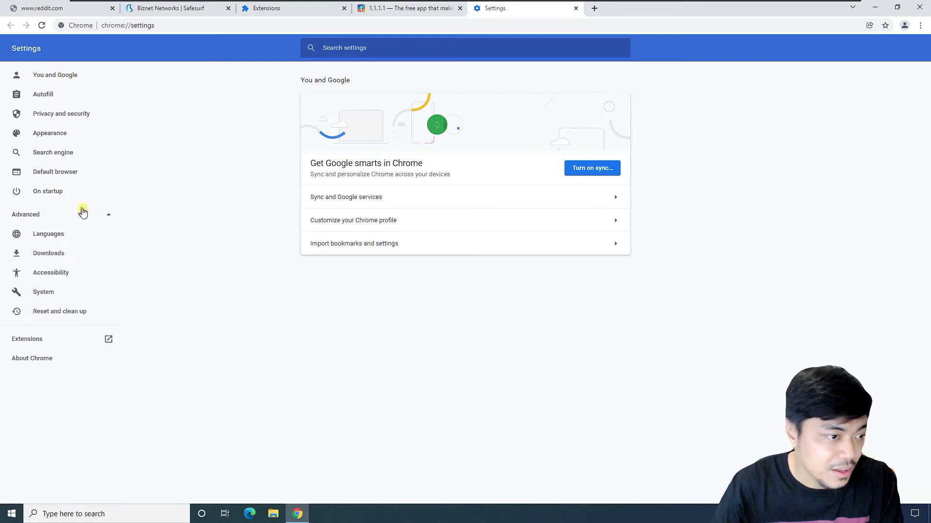
pyautogui.click(66, 292)
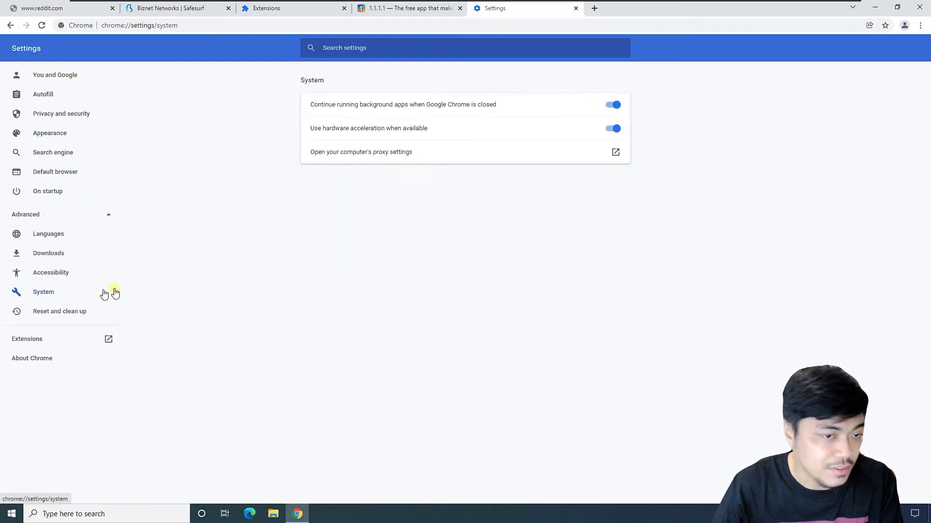
pyautogui.click(365, 153)
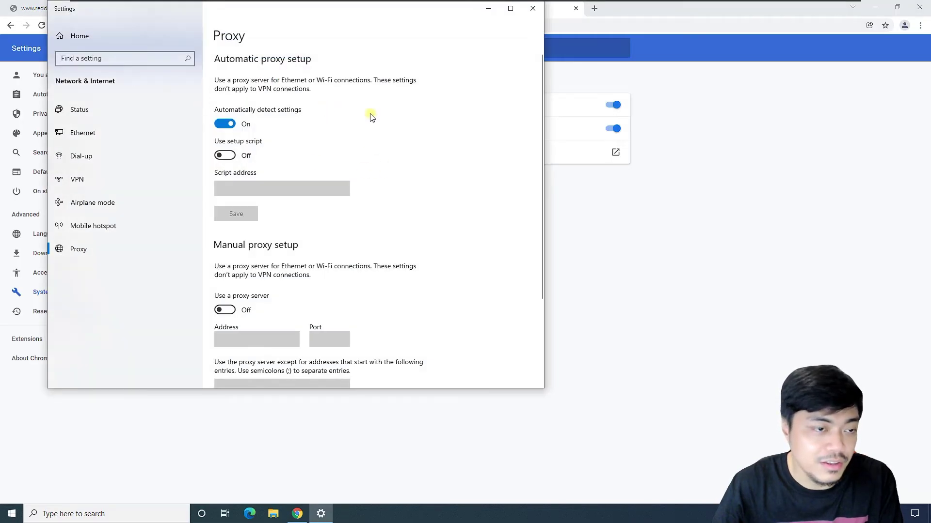
pyautogui.scroll(-1, 422, 127)
pyautogui.scroll(-2, 462, 141)
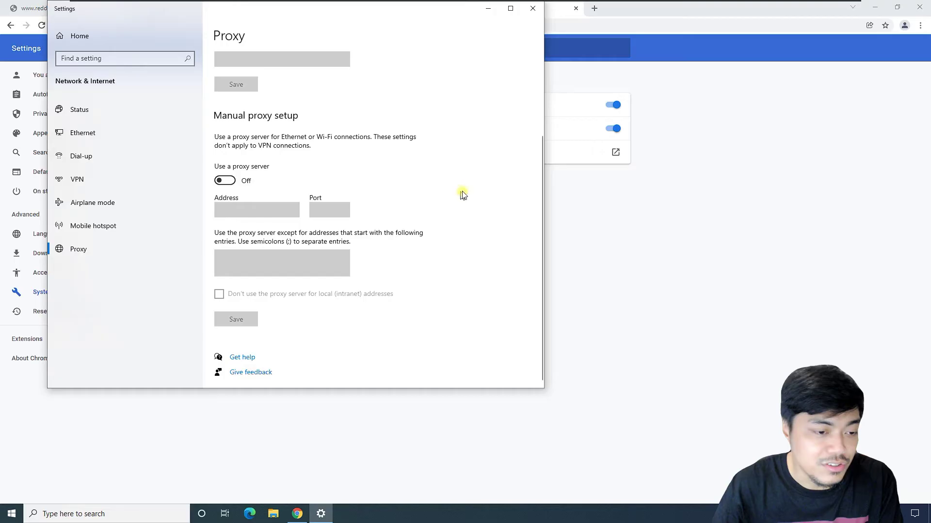
pyautogui.scroll(3, 419, 274)
pyautogui.click(533, 8)
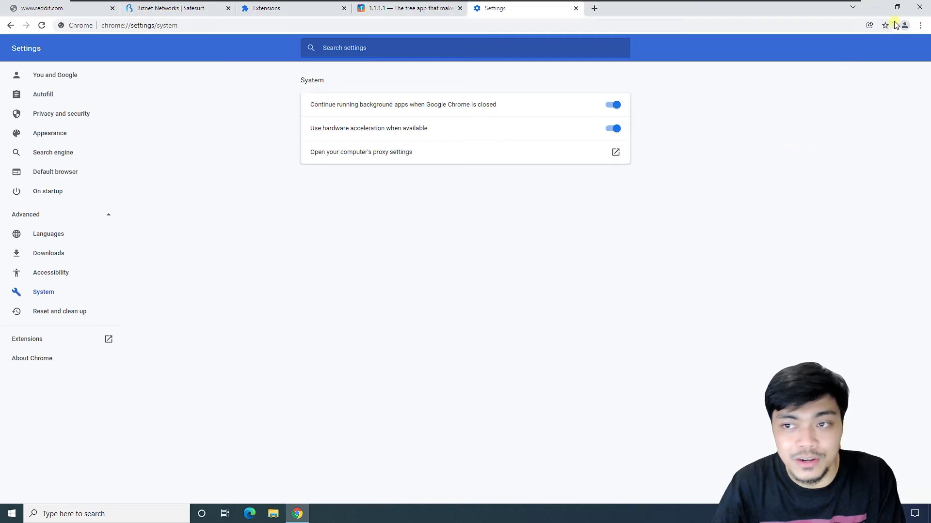
pyautogui.click(920, 26)
pyautogui.click(671, 268)
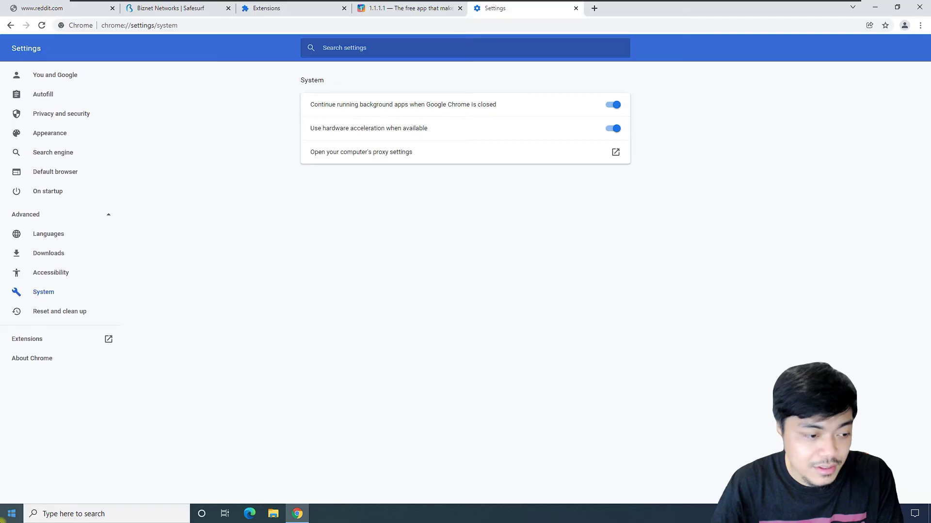
# Launch the newly installed Cloudflare WARP application from Windows.
pyautogui.click(4, 517)
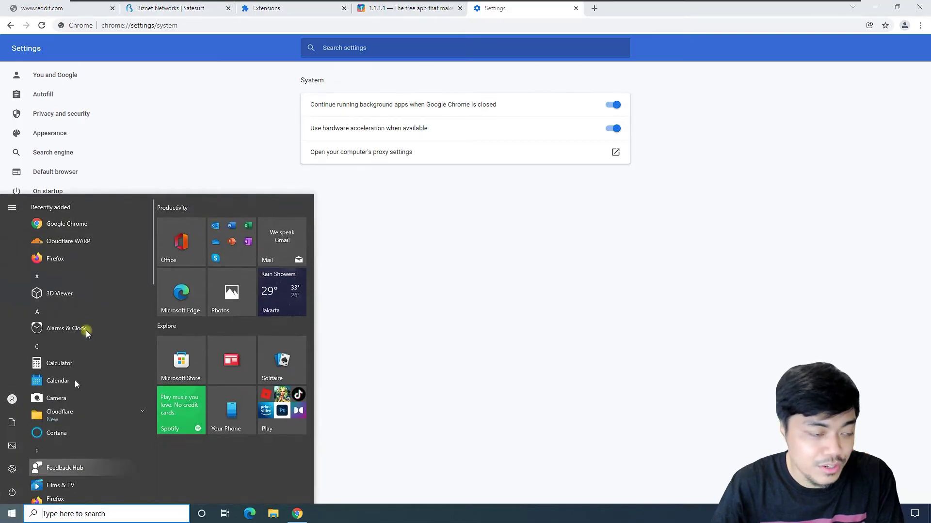
pyautogui.click(9, 515)
pyautogui.click(10, 514)
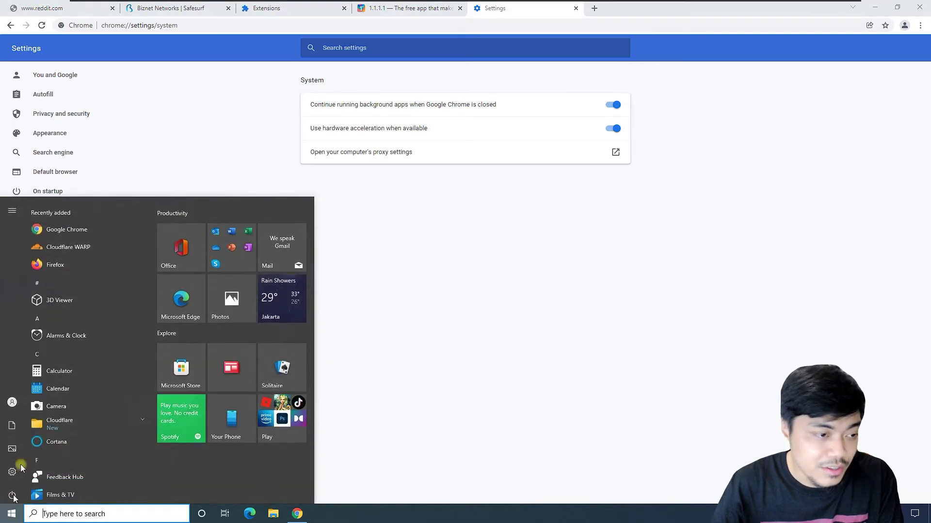
pyautogui.click(64, 245)
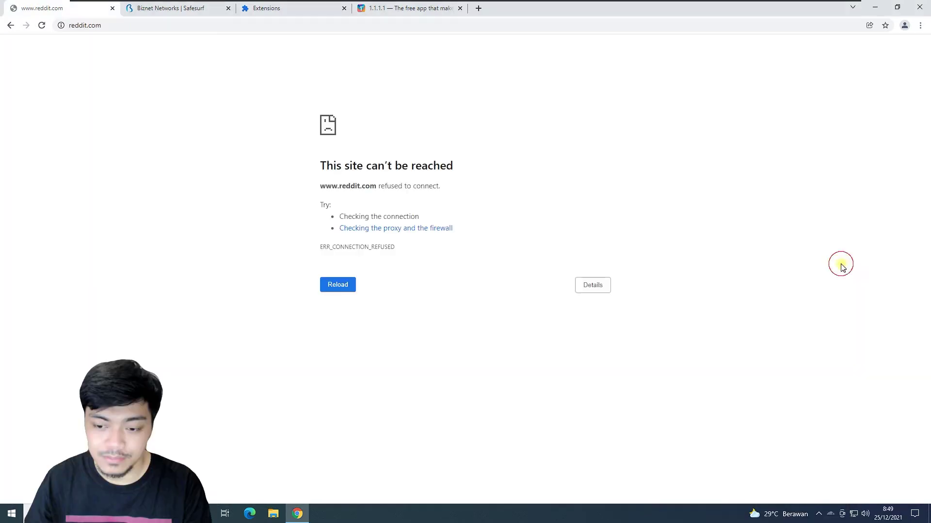
# Open the Cloudflare WARP window from the notification area and go through its introduction to the connection switch.
pyautogui.click(819, 515)
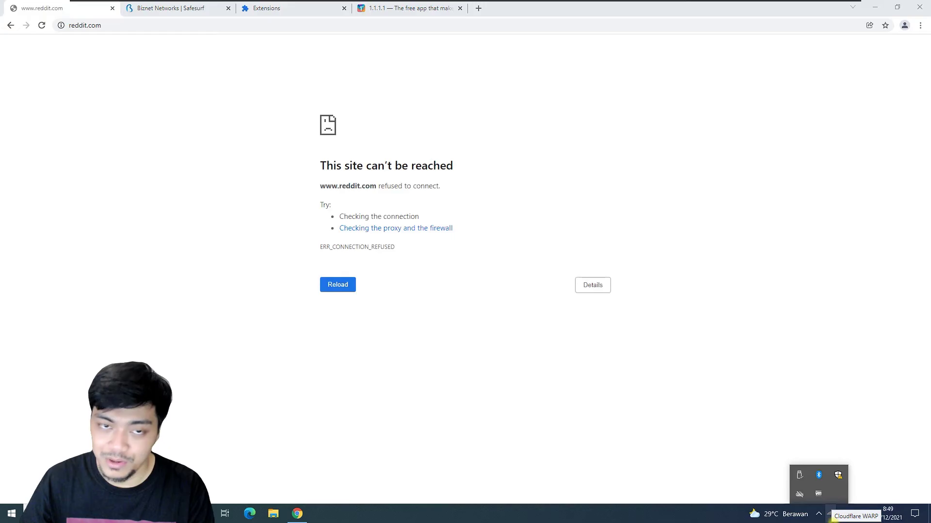
pyautogui.click(832, 518)
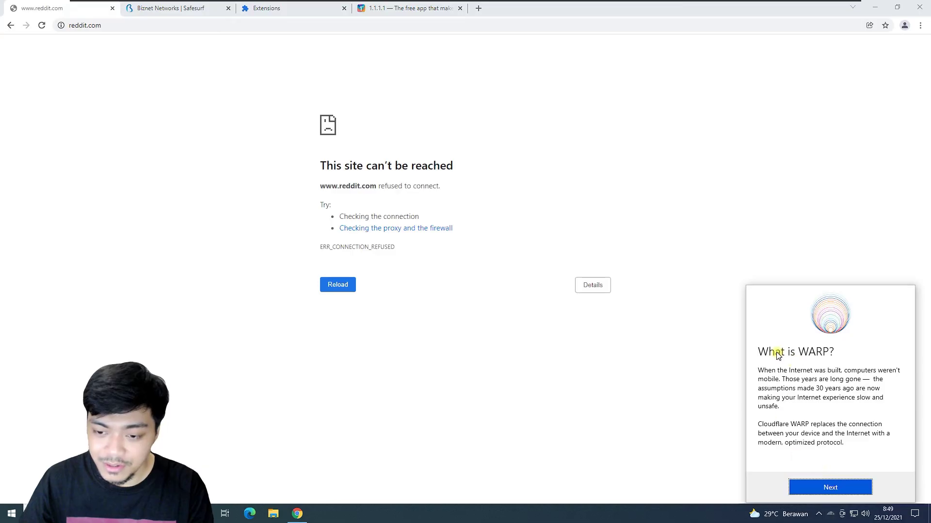
pyautogui.click(826, 484)
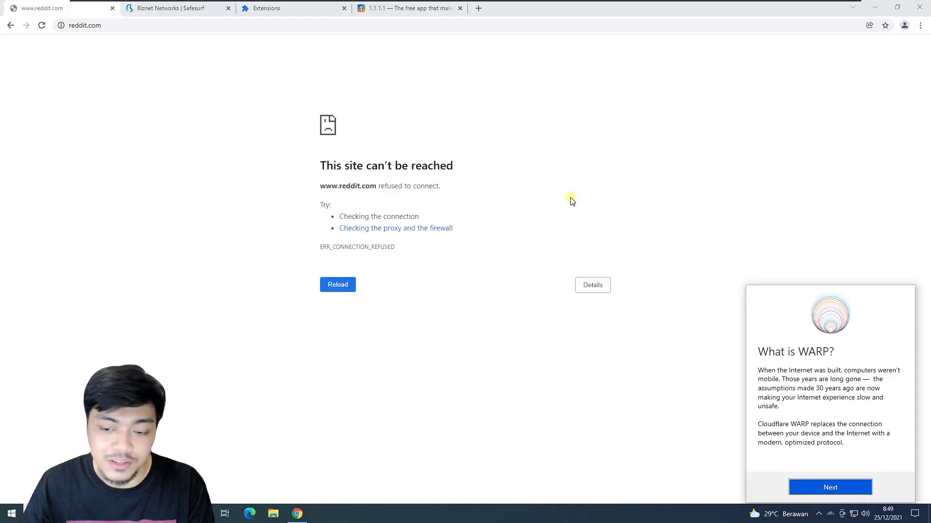
pyautogui.click(841, 485)
pyautogui.click(865, 483)
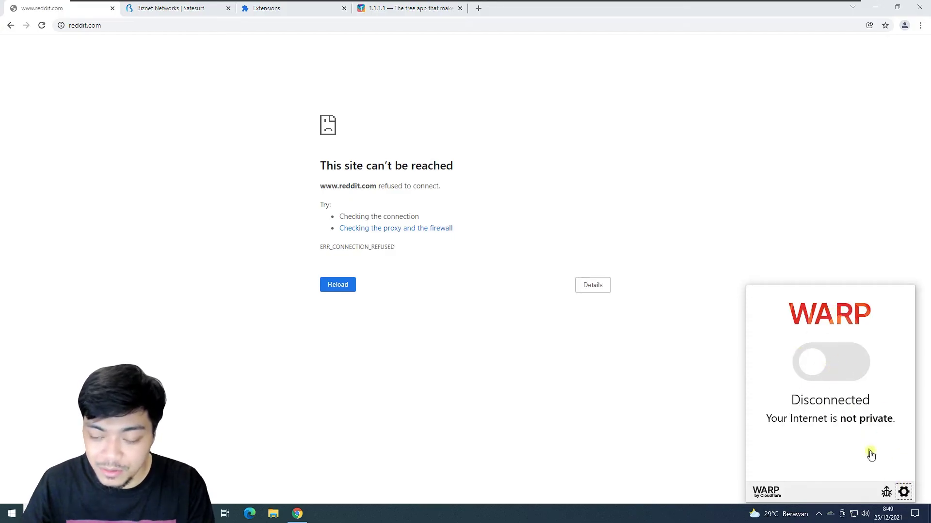
# Open the WARP connection preferences and examine the DNS protocol choices, leaving WARP selected.
pyautogui.click(906, 490)
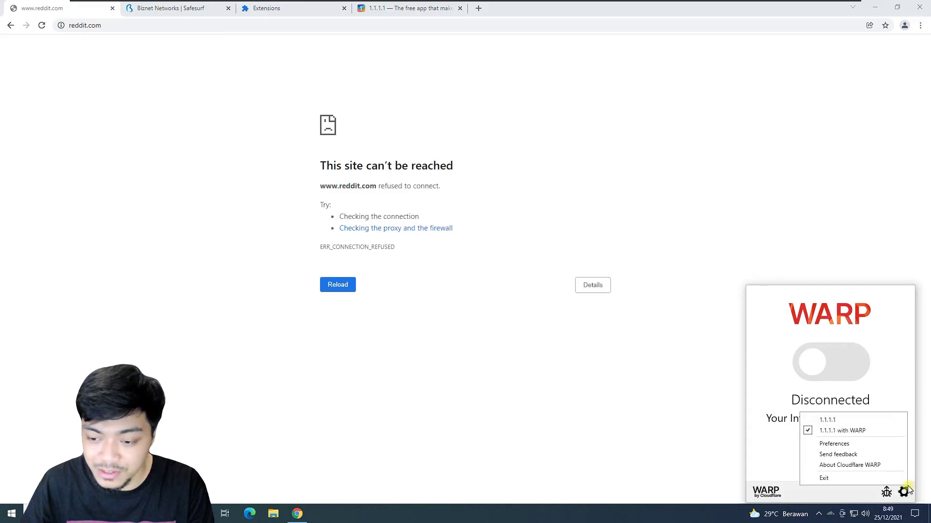
pyautogui.click(838, 446)
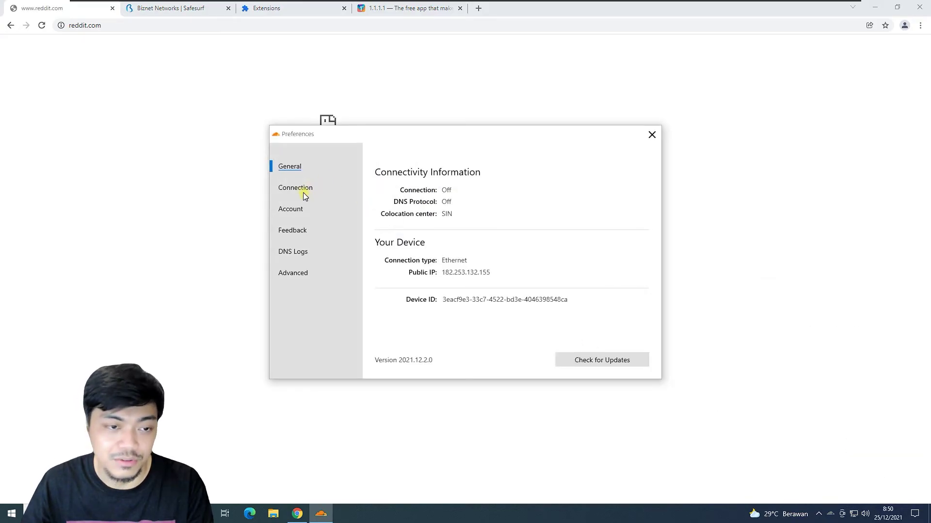
pyautogui.click(299, 190)
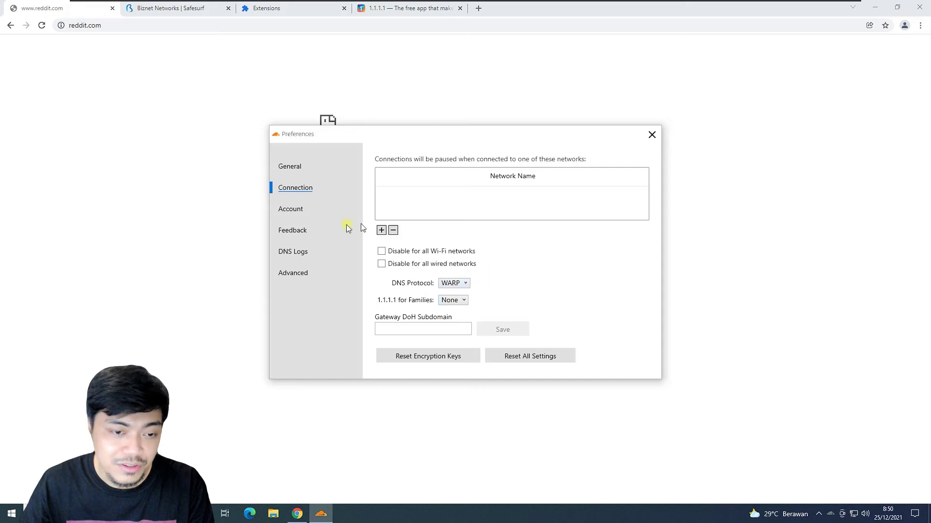
pyautogui.click(461, 285)
pyautogui.click(541, 295)
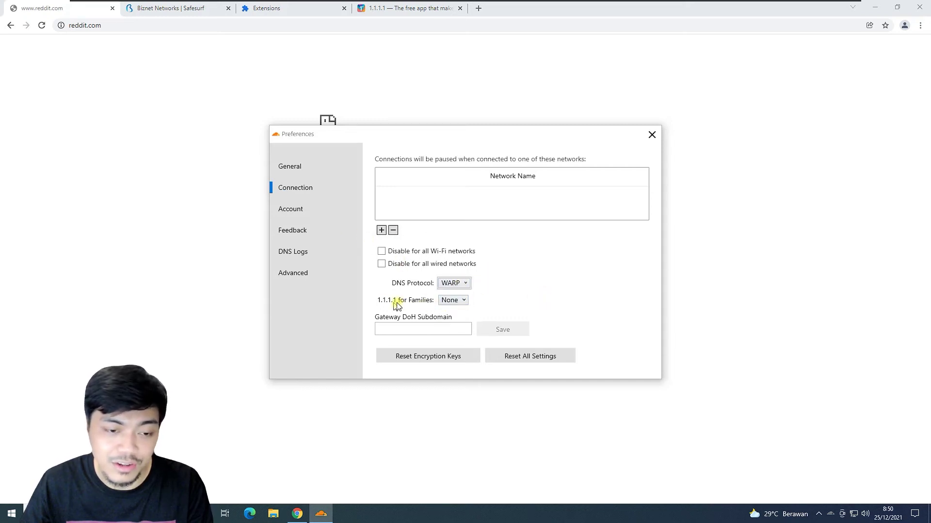
# Try Block Malware and Adult Content for the 1.1.1.1 for Families setting, and return it to None.
pyautogui.click(448, 301)
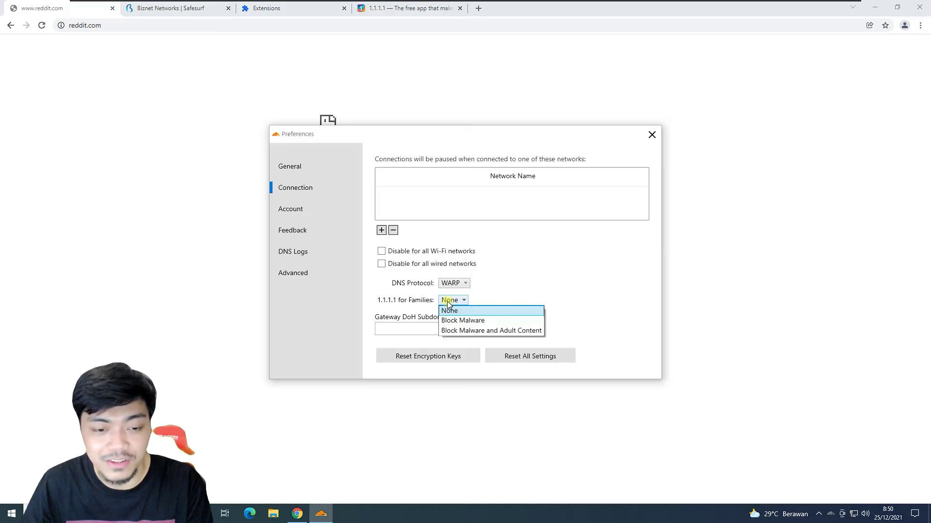
pyautogui.click(498, 332)
pyautogui.click(509, 300)
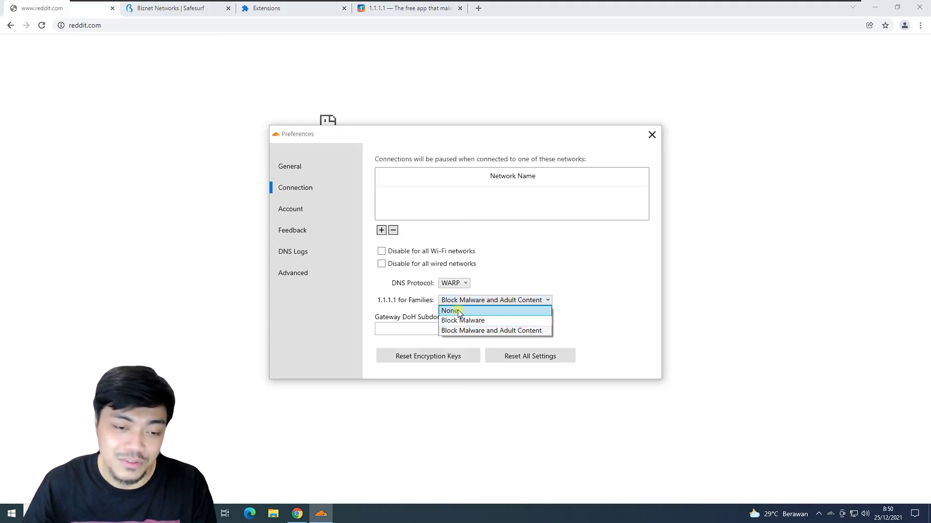
pyautogui.click(458, 310)
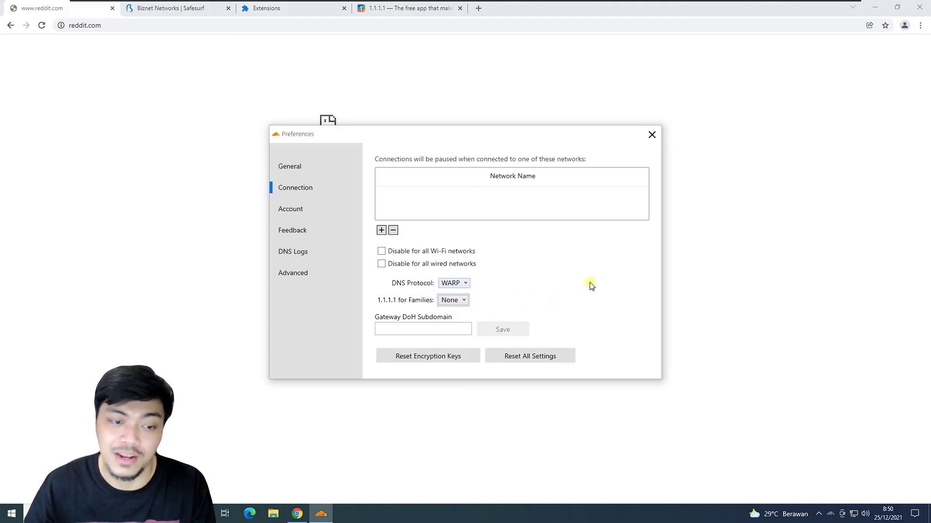
# Review the WARP account, advanced and general preferences, and close the preferences window.
pyautogui.click(305, 212)
pyautogui.click(297, 231)
pyautogui.press('Up')
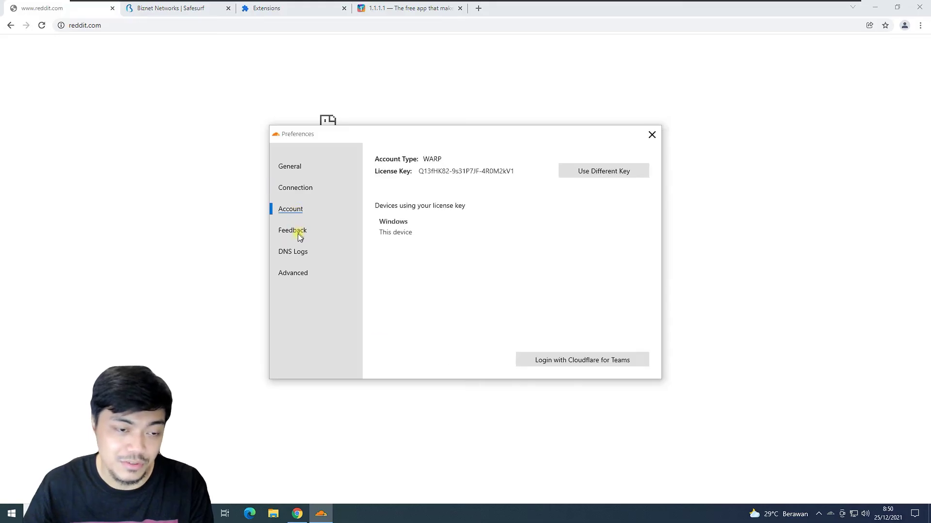
pyautogui.click(287, 275)
pyautogui.scroll(-3, 565, 260)
pyautogui.scroll(2, 563, 251)
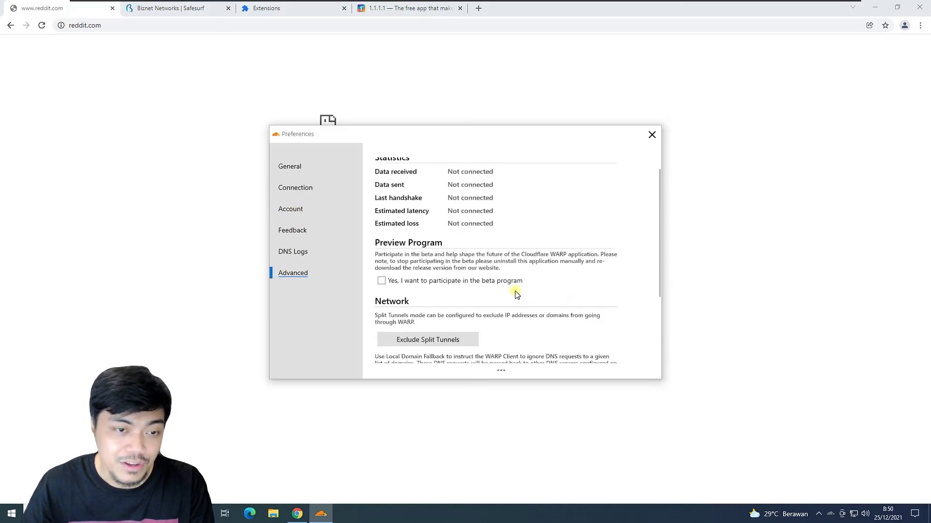
pyautogui.click(291, 169)
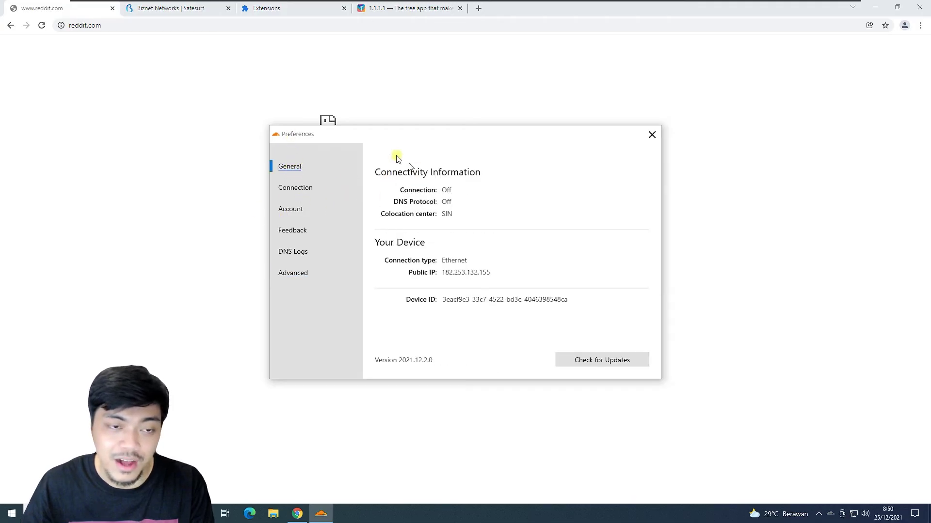
pyautogui.click(653, 136)
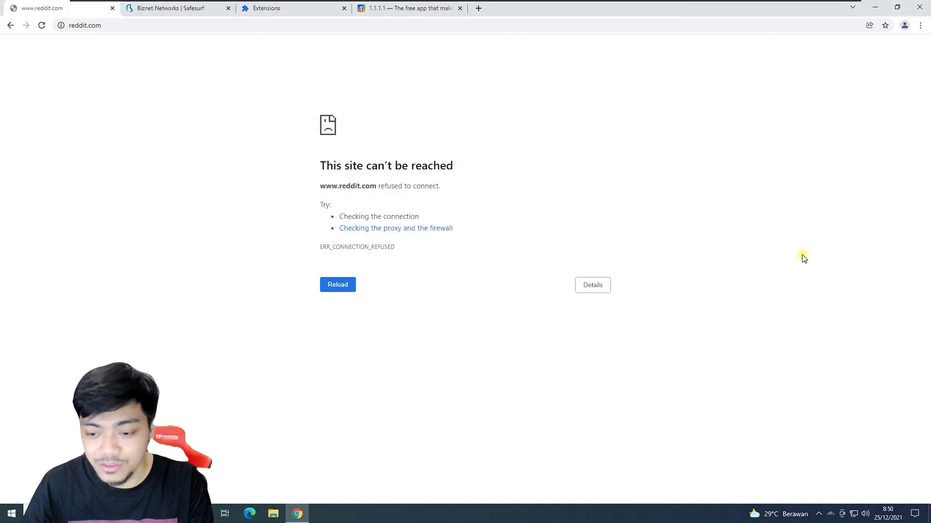
# Turn on the WARP connection and return to the Reddit page.
pyautogui.click(831, 515)
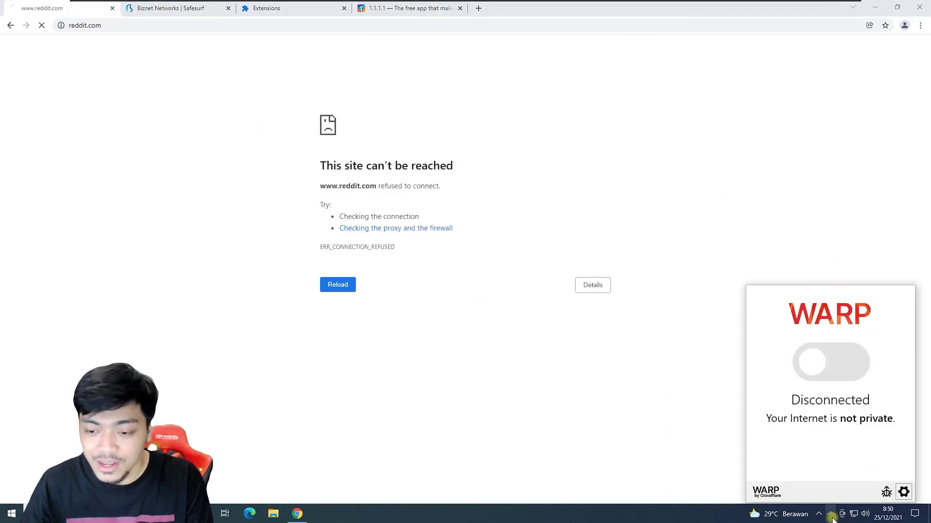
pyautogui.click(822, 371)
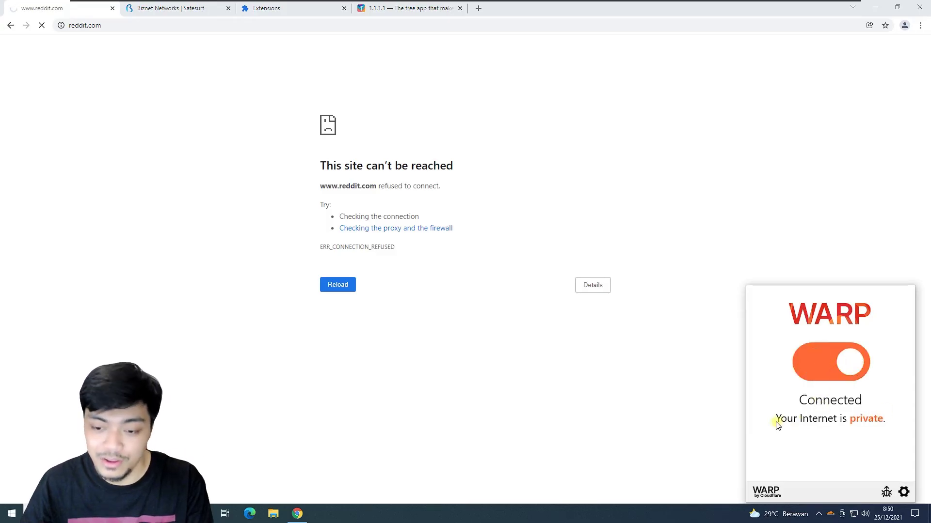
pyautogui.click(662, 201)
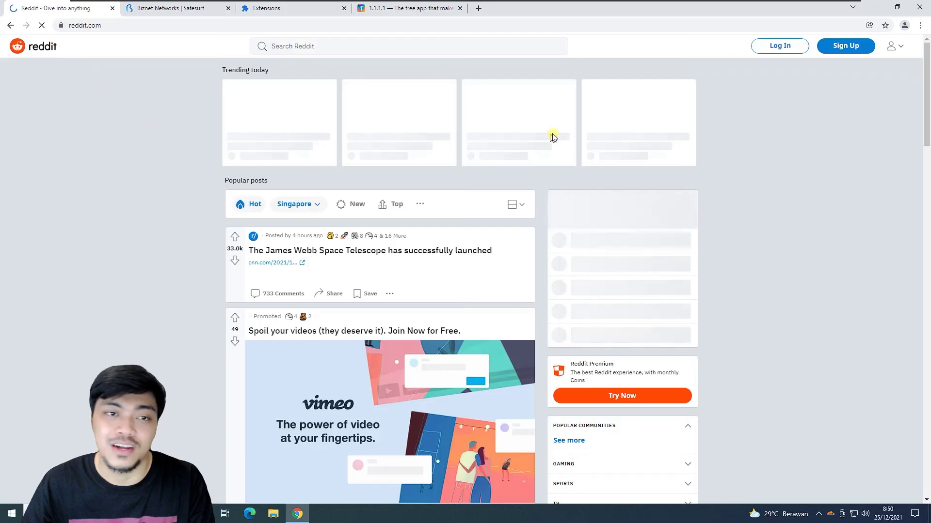
# Retry indoxxi.com in the tab showing the Biznet Safesurf block page, and close that tab.
pyautogui.click(170, 8)
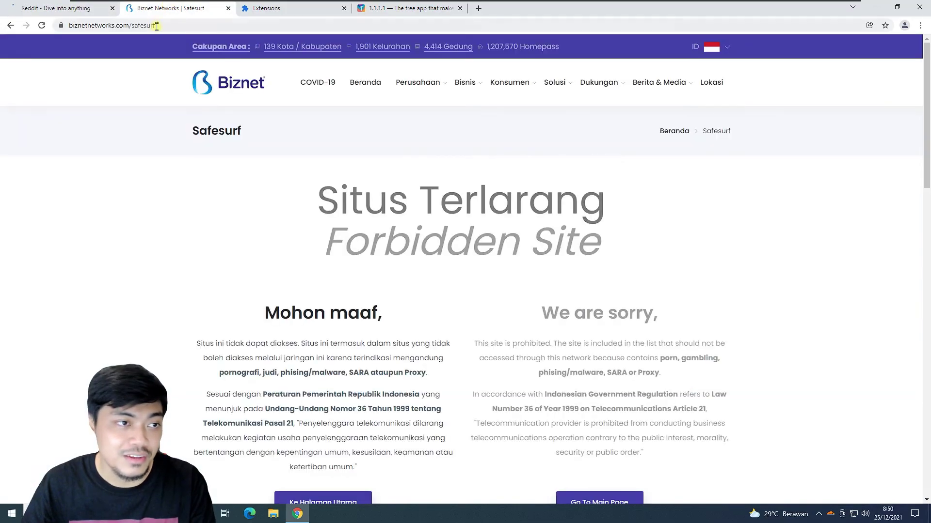
pyautogui.click(157, 27)
pyautogui.write('indoxx1.com')
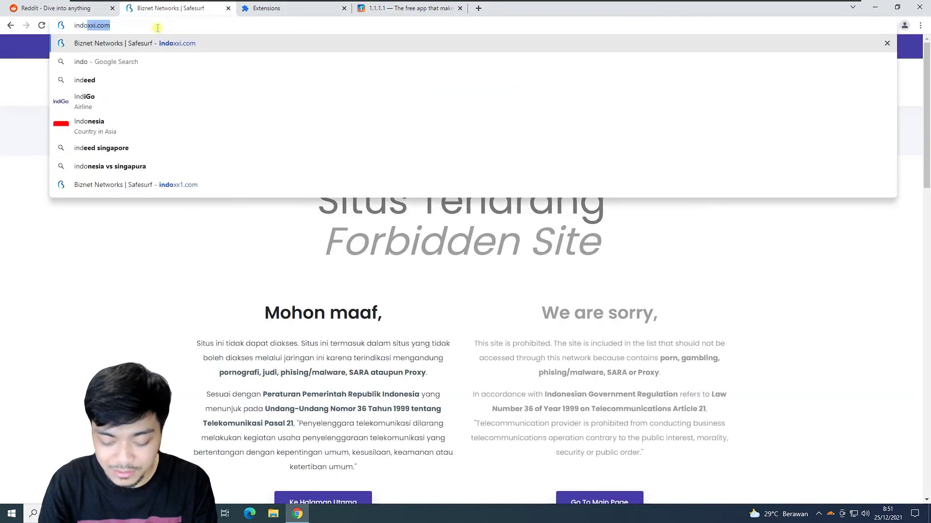
pyautogui.press('Return')
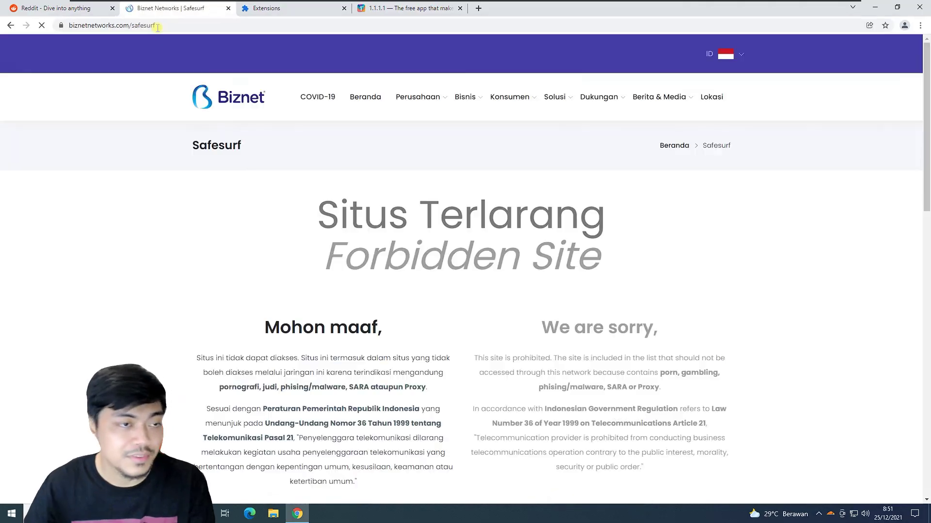
pyautogui.click(247, 8)
pyautogui.middleClick(165, 16)
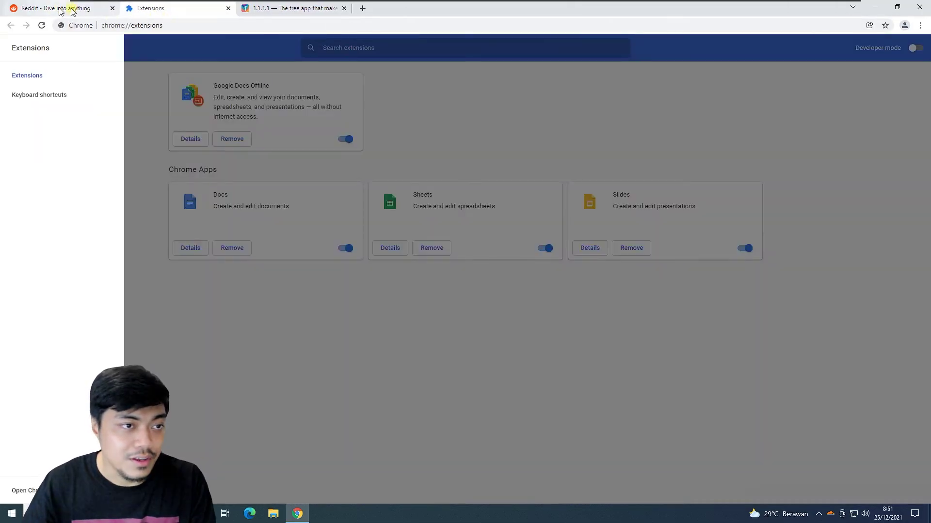
# Load indoxx1.com in a new tab to test access through WARP.
pyautogui.click(362, 8)
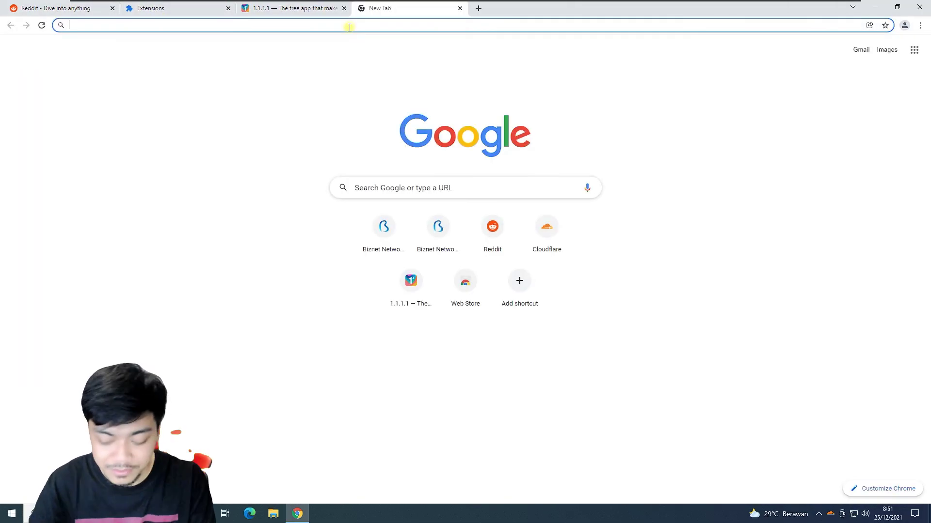
pyautogui.write('indoxx1')
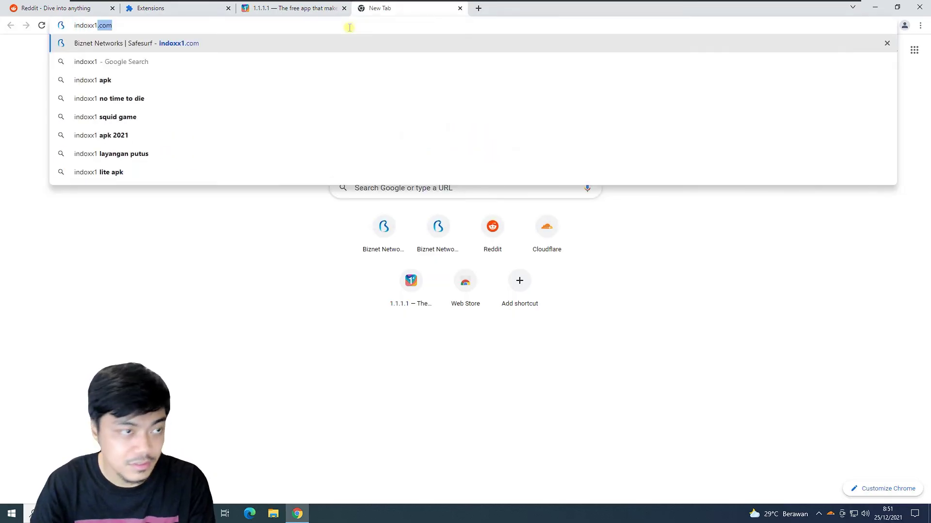
pyautogui.write('.com')
pyautogui.press('Return')
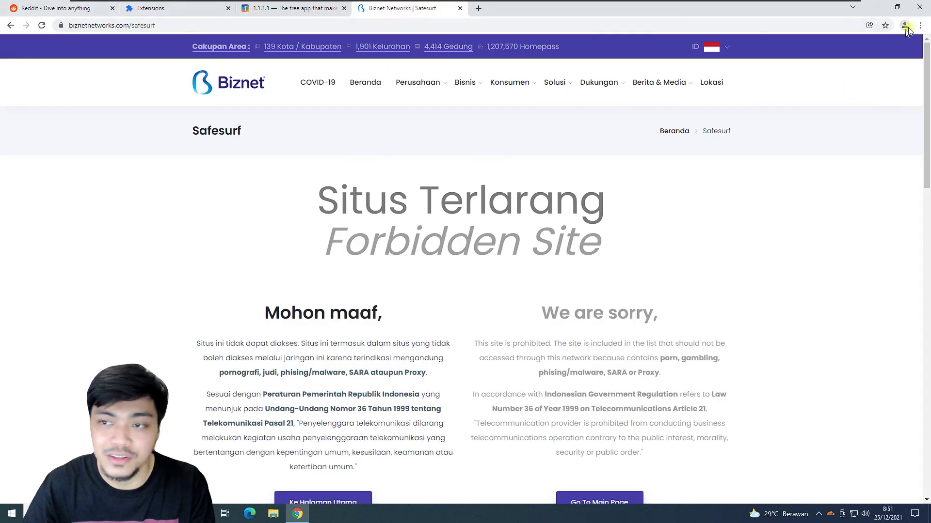
# Open the browser's full history page.
pyautogui.click(920, 26)
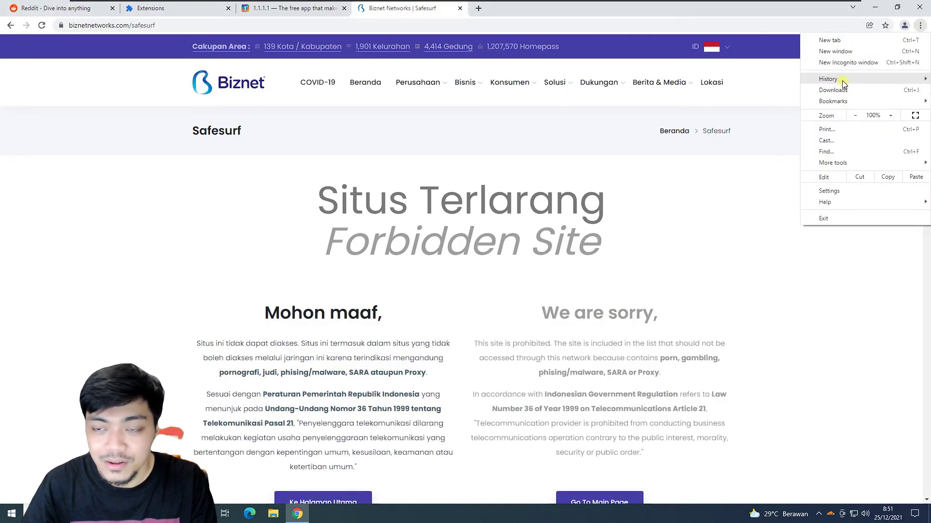
pyautogui.moveTo(831, 80)
pyautogui.click(353, 24)
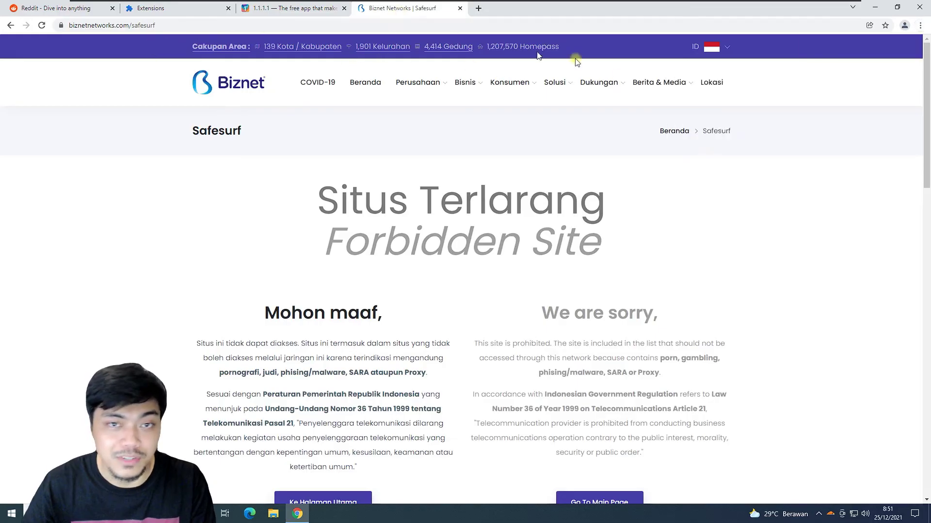
pyautogui.click(920, 27)
pyautogui.moveTo(831, 80)
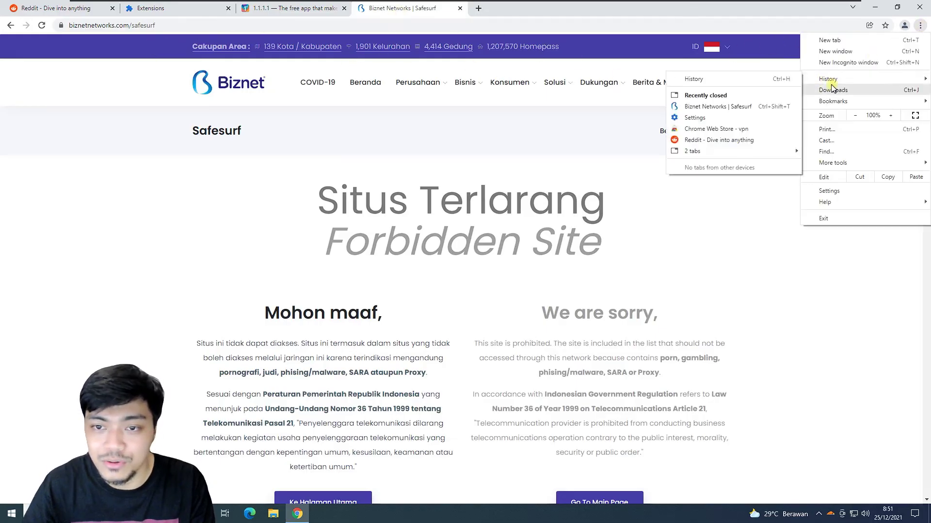
pyautogui.click(707, 80)
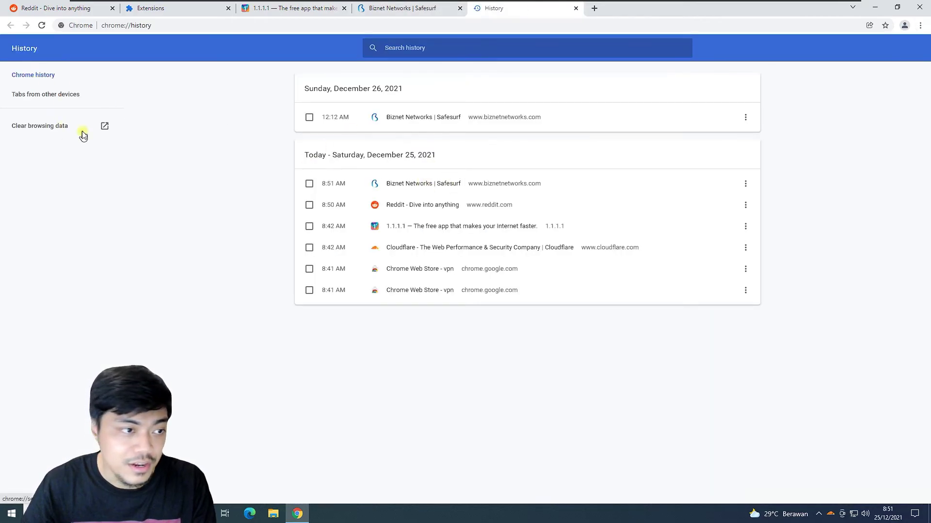
# Clear the browsing history, cookies and other site data, and cached images and files for the All time range.
pyautogui.click(83, 135)
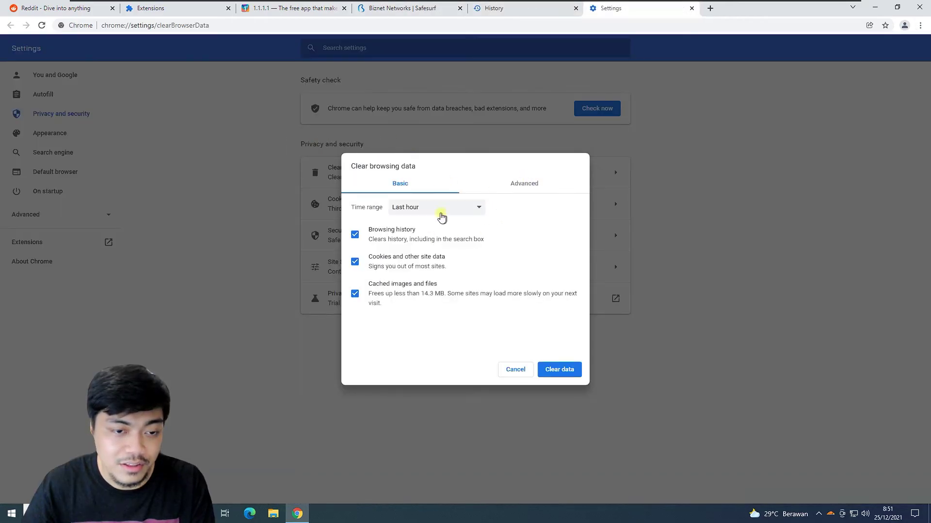
pyautogui.click(438, 210)
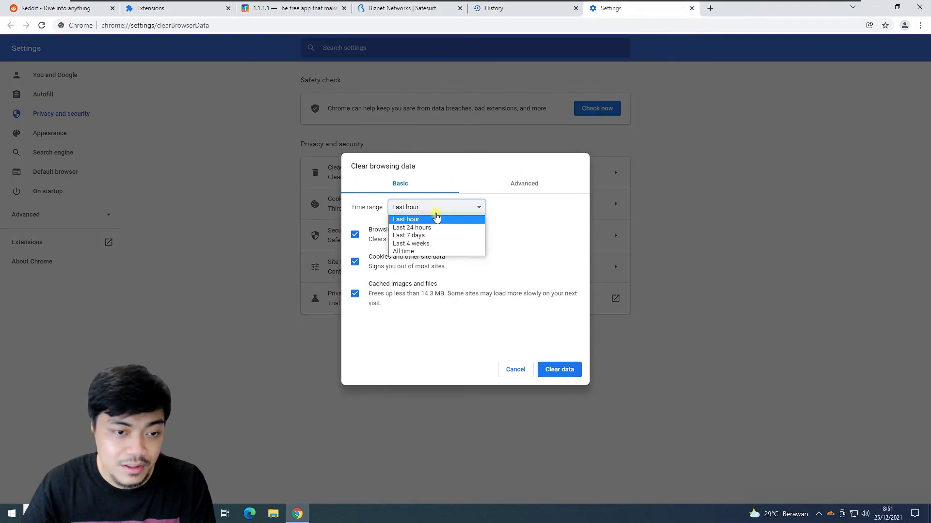
pyautogui.click(403, 252)
pyautogui.click(421, 209)
pyautogui.click(416, 219)
pyautogui.click(422, 209)
pyautogui.click(409, 252)
pyautogui.click(556, 374)
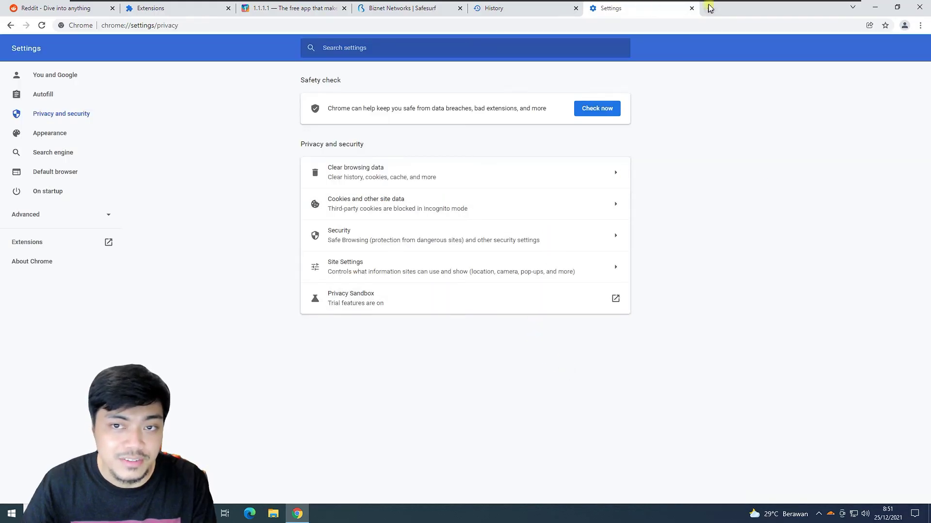
# Test access to indoxxi.com in a new tab and close that tab.
pyautogui.click(709, 8)
pyautogui.write('indo')
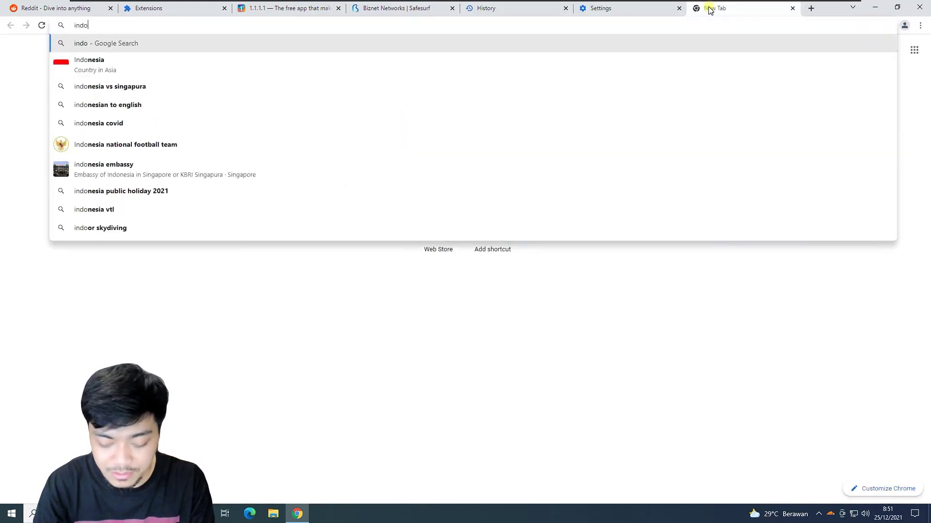
pyautogui.write('xxi.com')
pyautogui.press('Return')
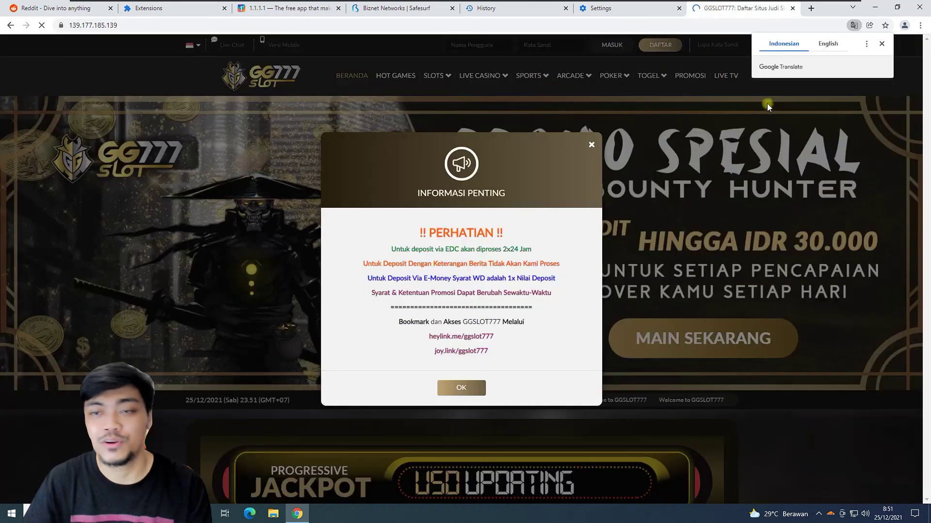
pyautogui.click(792, 8)
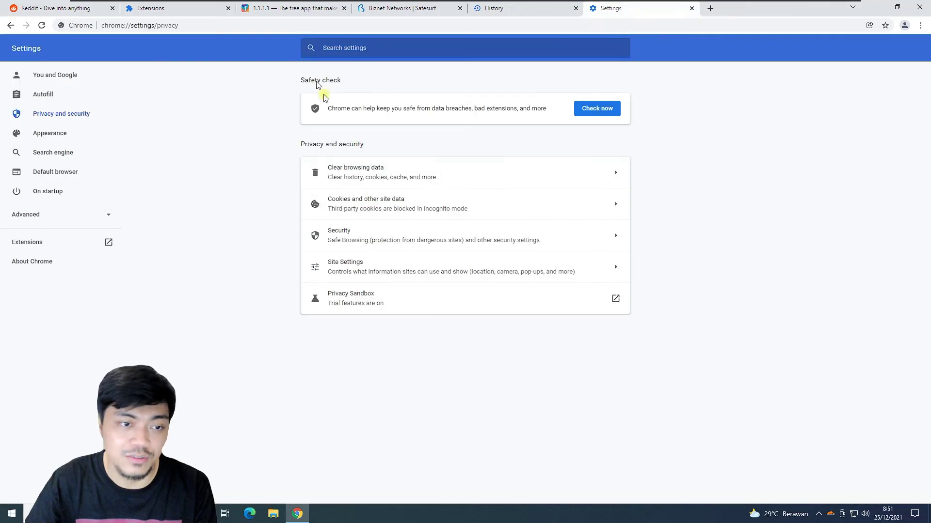
# Check the History and Reddit tabs, and open vimeo.com in a new tab to test access.
pyautogui.click(518, 15)
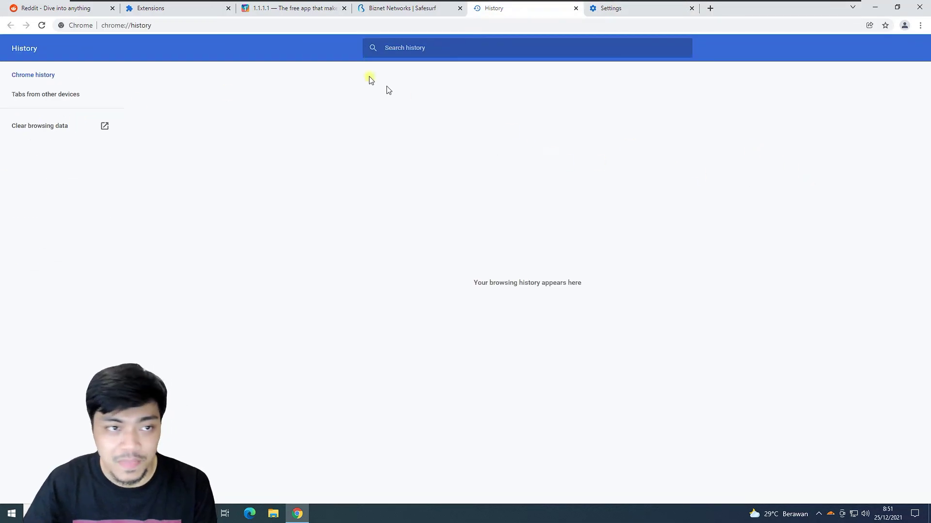
pyautogui.click(92, 12)
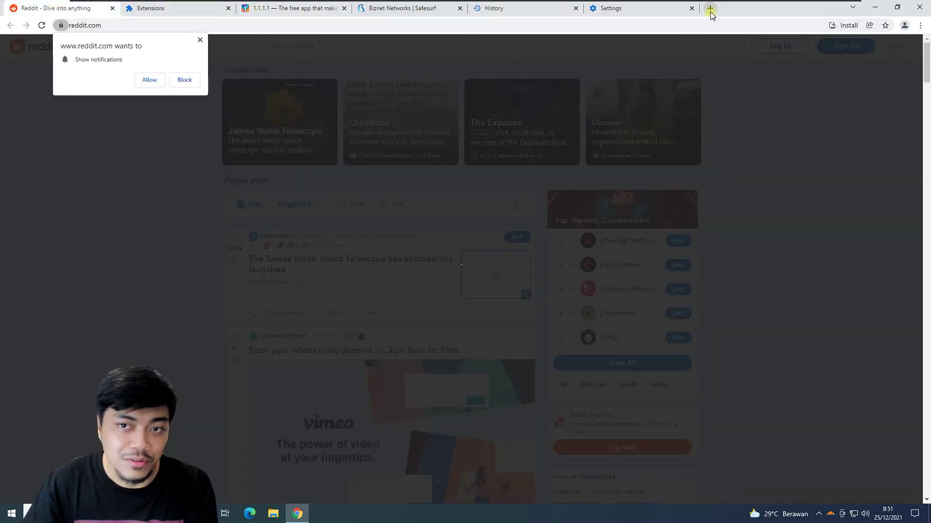
pyautogui.click(710, 10)
pyautogui.write('vimeo.com')
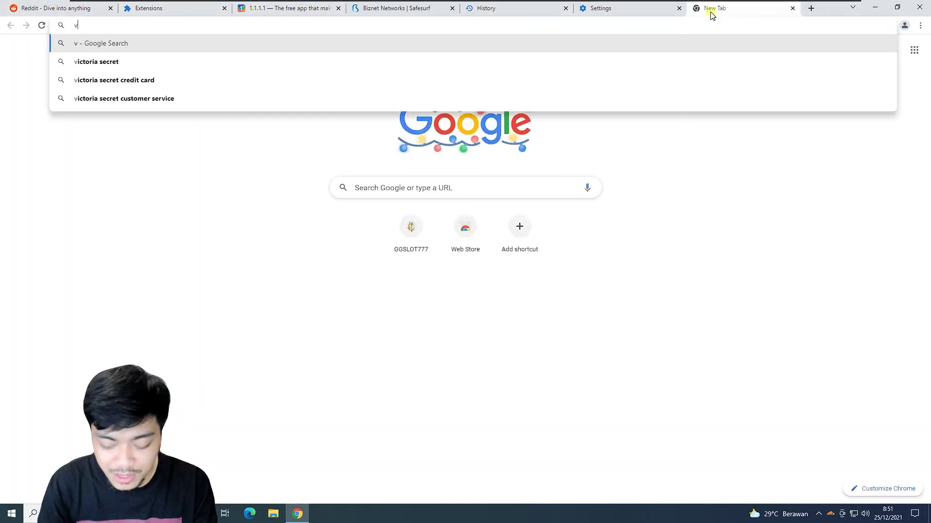
pyautogui.press('Return')
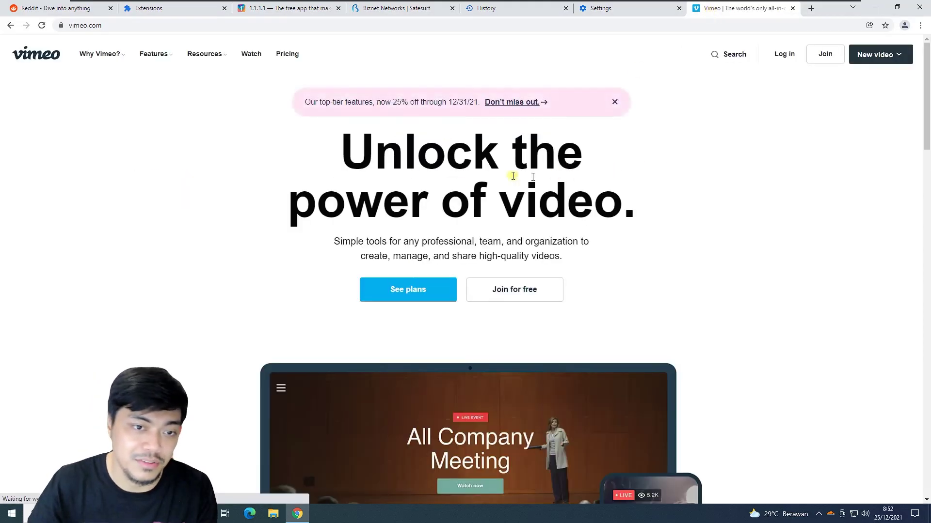
pyautogui.scroll(-5, 858, 189)
pyautogui.scroll(5, 841, 243)
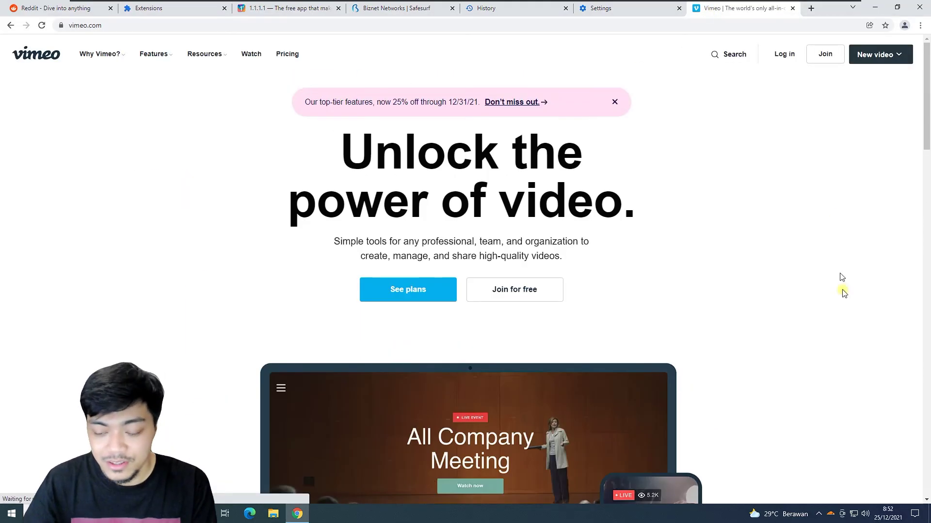
# Check the connection mode options in the WARP window, leaving 1.1.1.1 with WARP selected.
pyautogui.click(830, 515)
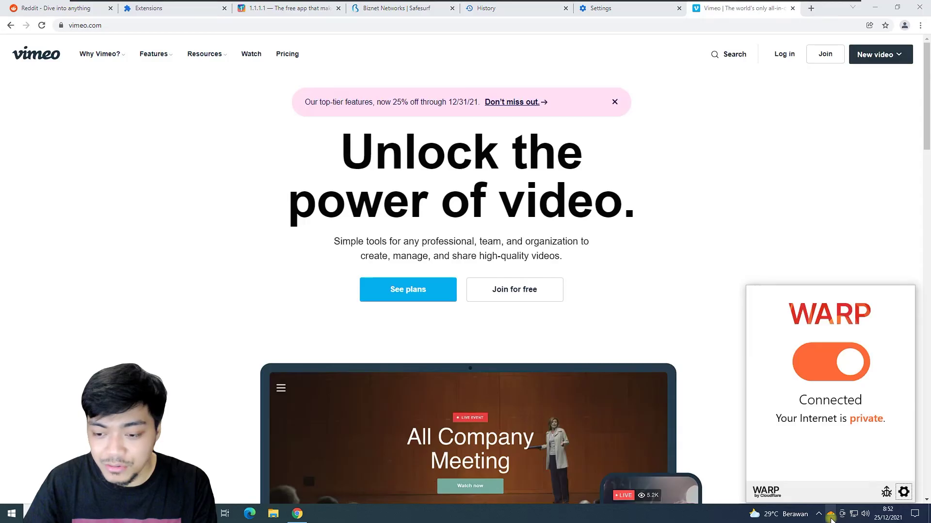
pyautogui.click(905, 491)
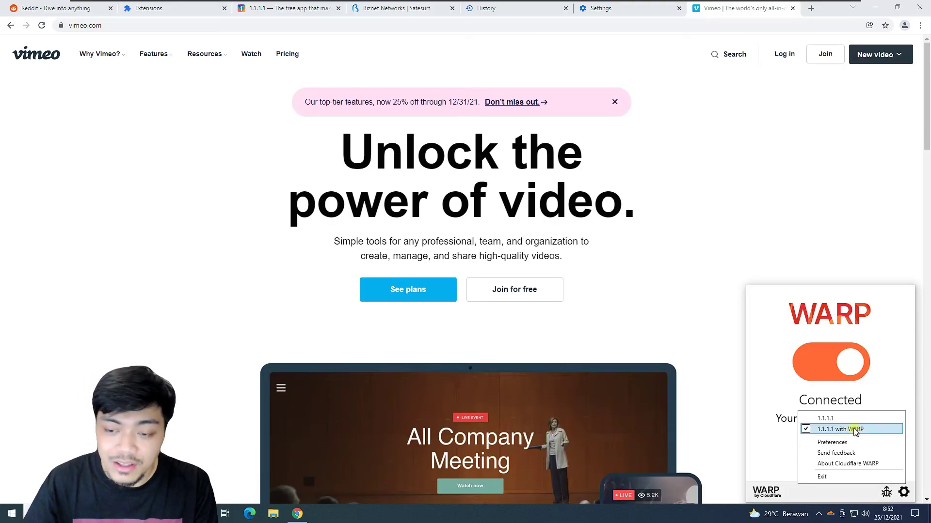
pyautogui.click(778, 224)
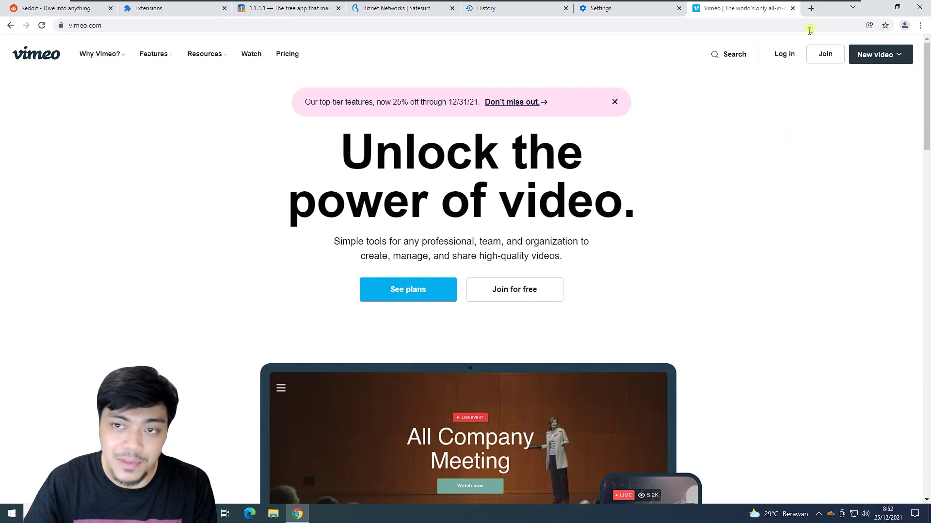
# Open speedtest.net in a new tab and check the provider and IP address it shows.
pyautogui.click(809, 8)
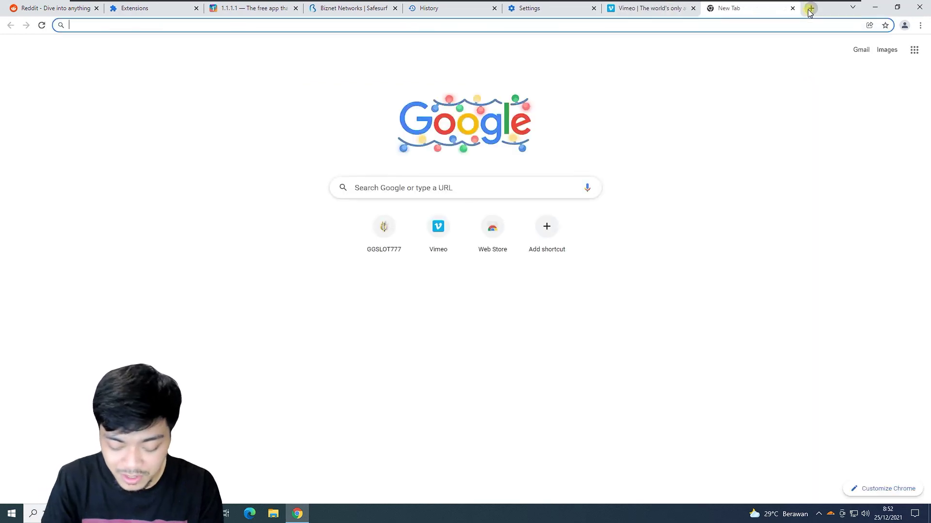
pyautogui.write('speedtes')
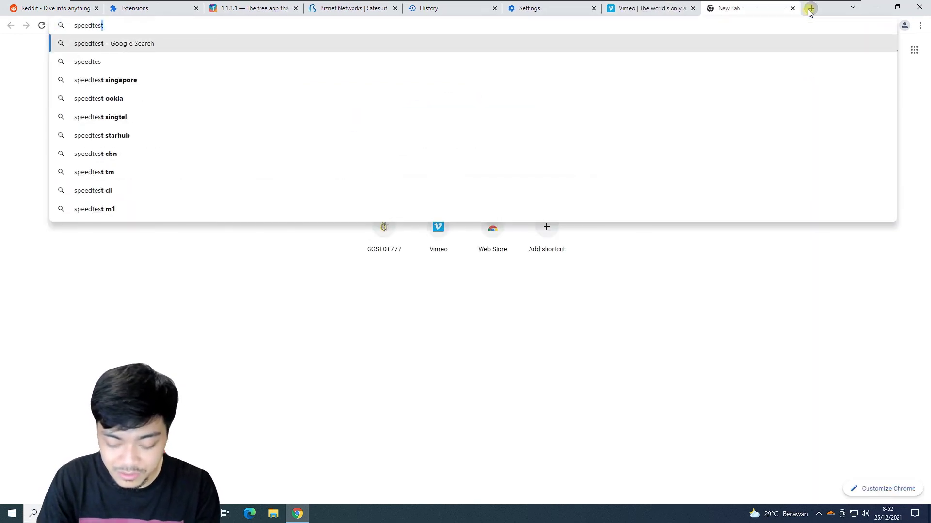
pyautogui.write('t.net')
pyautogui.press('Return')
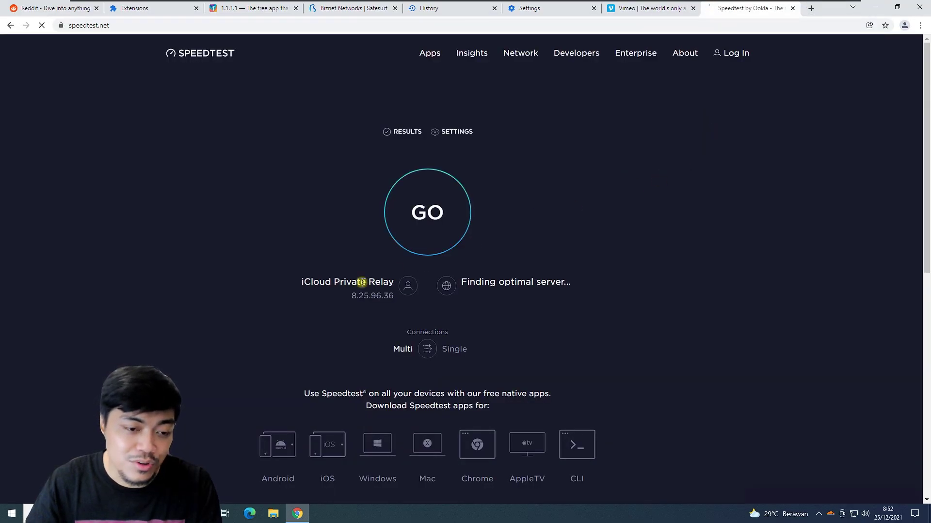
pyautogui.moveTo(350, 298); pyautogui.dragTo(396, 299)
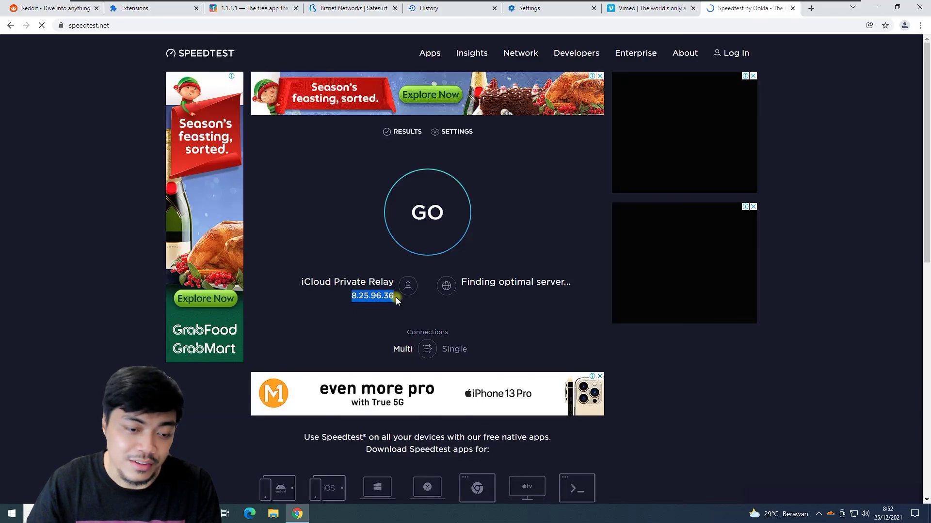
pyautogui.click(354, 301)
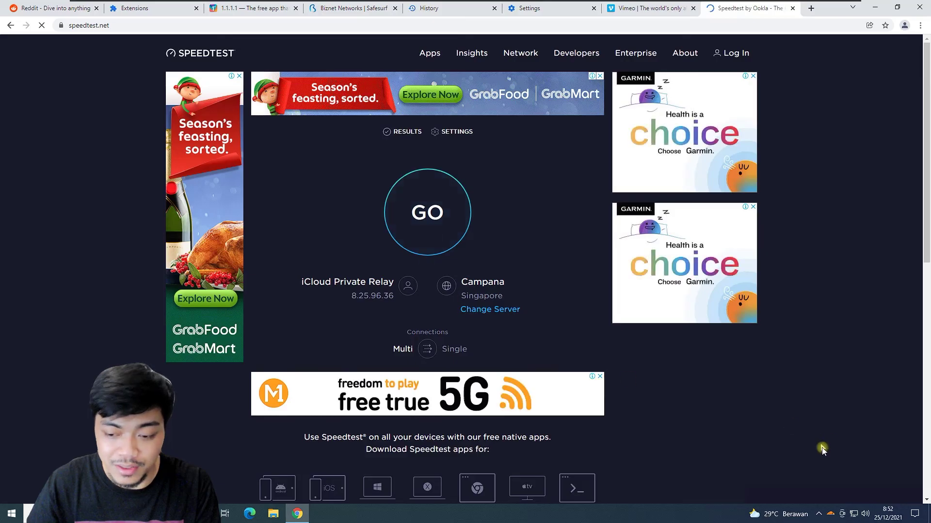
# Switch the WARP connection mode to 1.1.1.1 and check the provider and IP address shown on Speedtest.
pyautogui.click(830, 514)
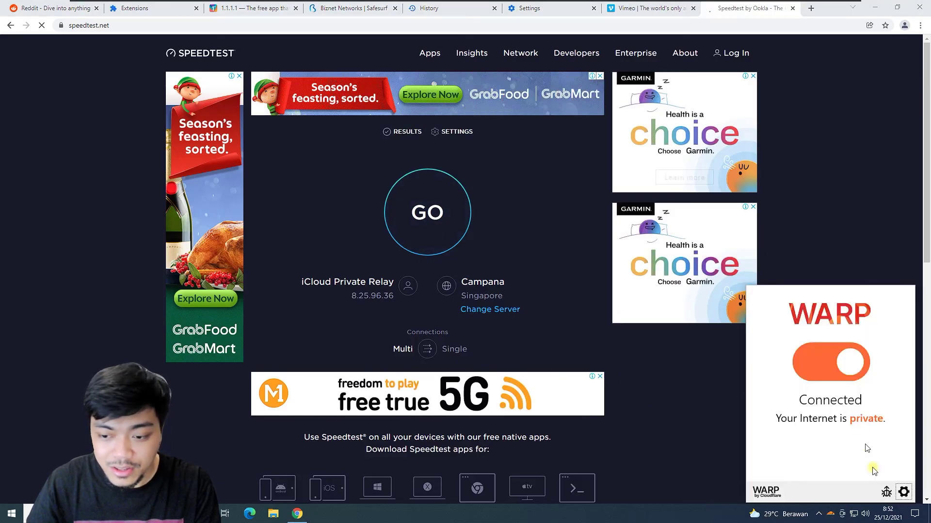
pyautogui.click(902, 490)
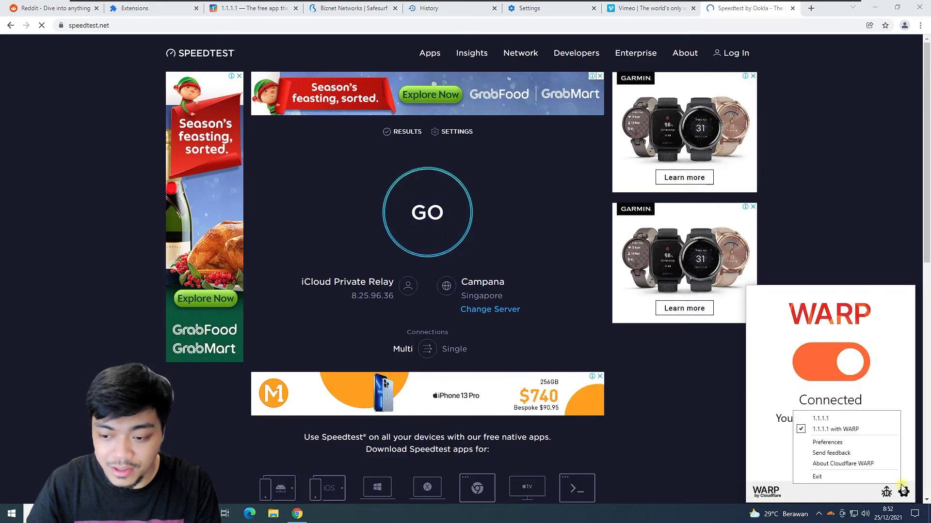
pyautogui.click(826, 420)
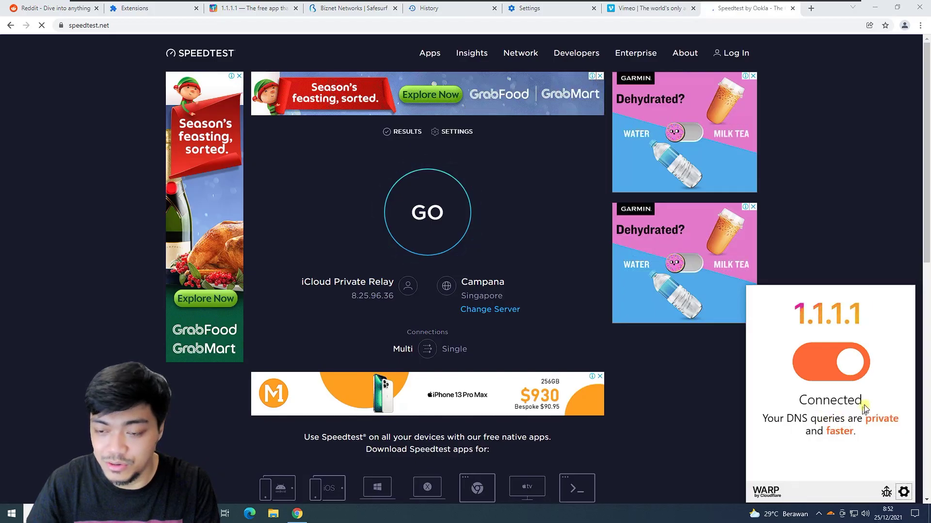
pyautogui.click(817, 212)
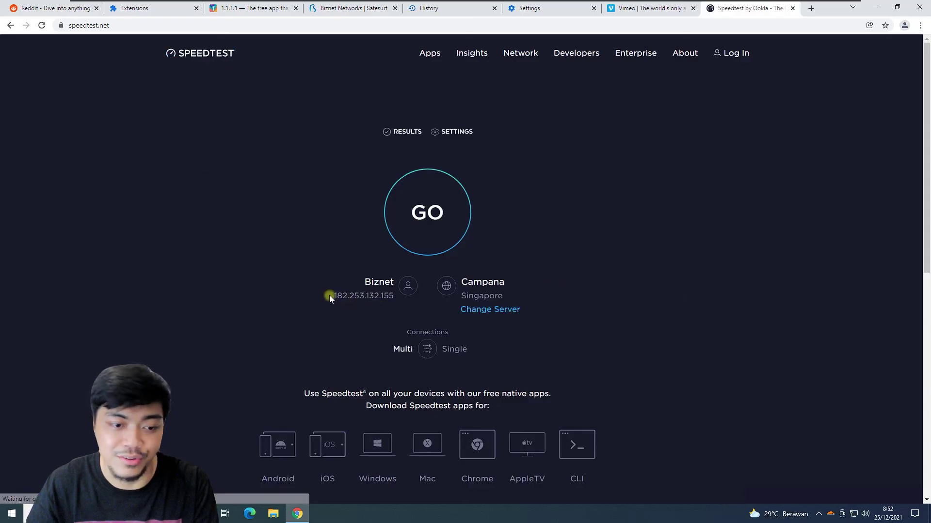
pyautogui.moveTo(329, 295); pyautogui.dragTo(396, 299)
pyautogui.click(807, 269)
# Set the Cloudflare connection mode to 1.1.1.1 with WARP.
pyautogui.click(831, 514)
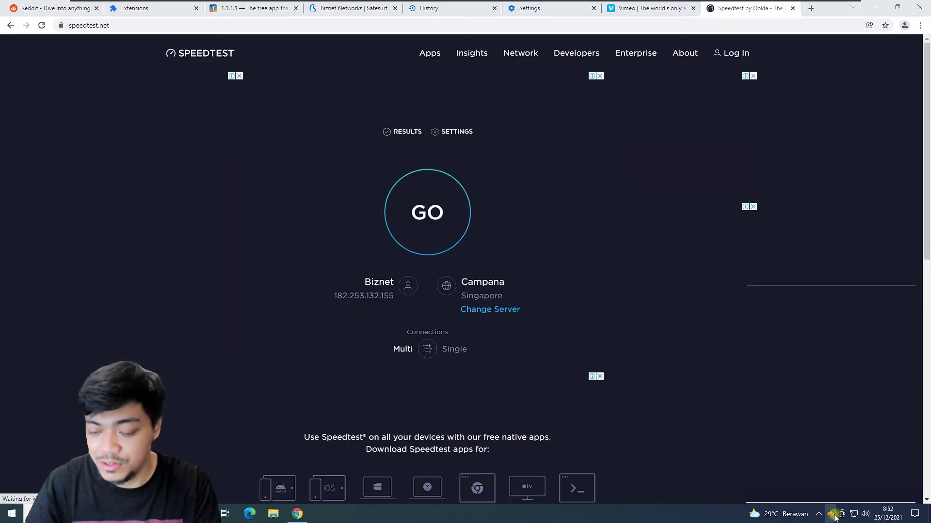
pyautogui.click(904, 492)
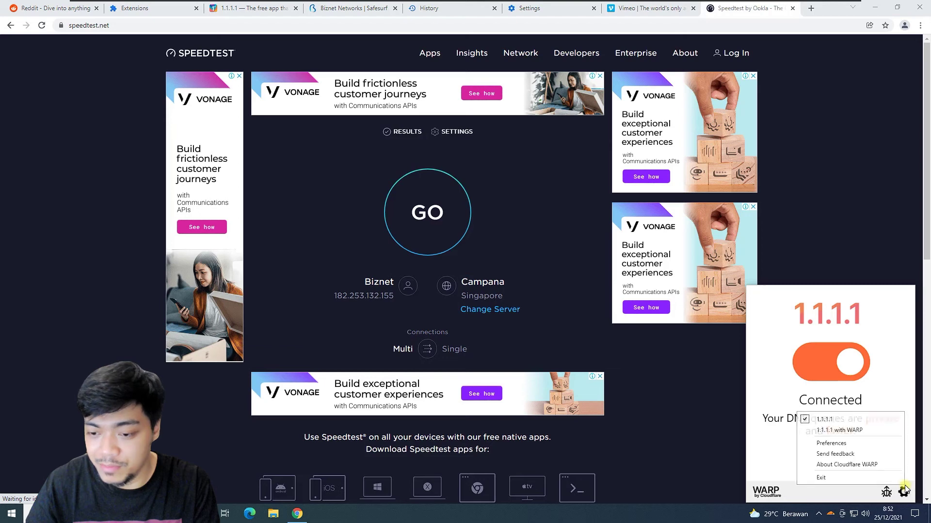
pyautogui.click(853, 430)
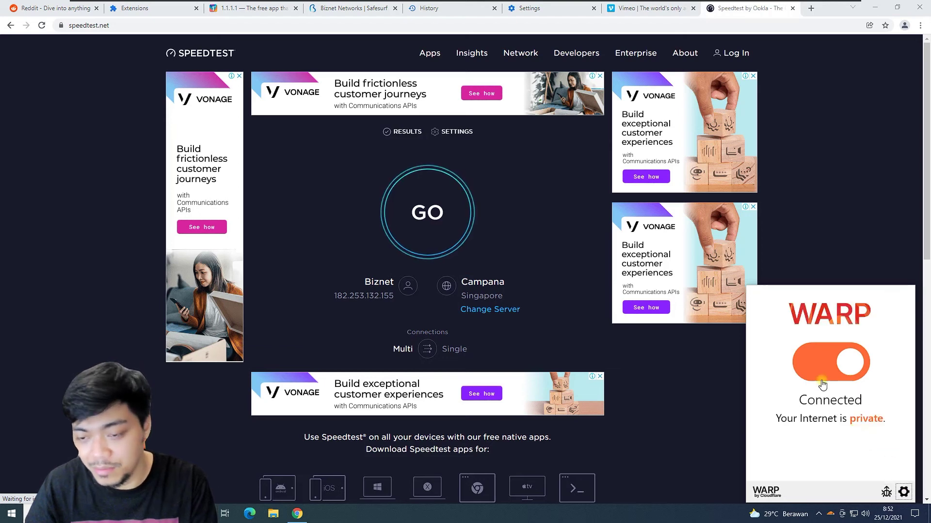
pyautogui.click(865, 225)
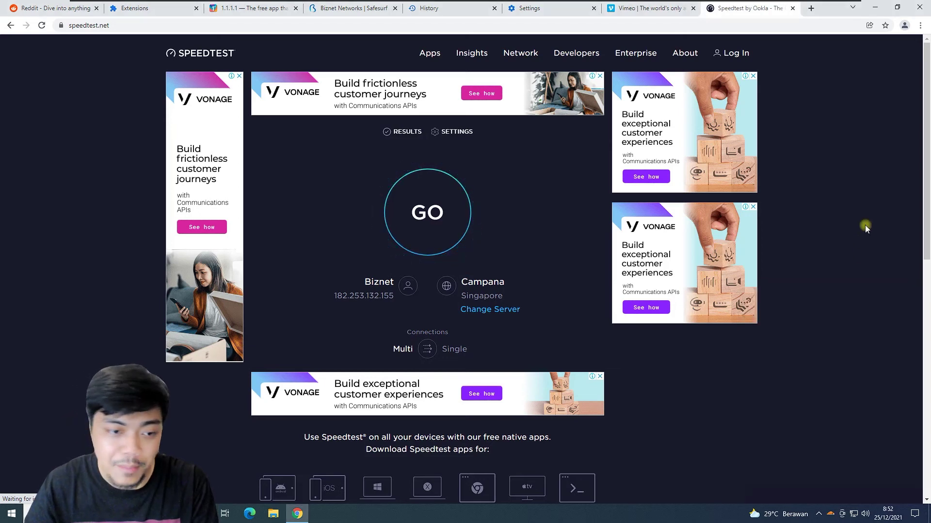
# Reload the Speedtest home page, run a speed test through WARP, and check the WARP connection status.
pyautogui.click(199, 54)
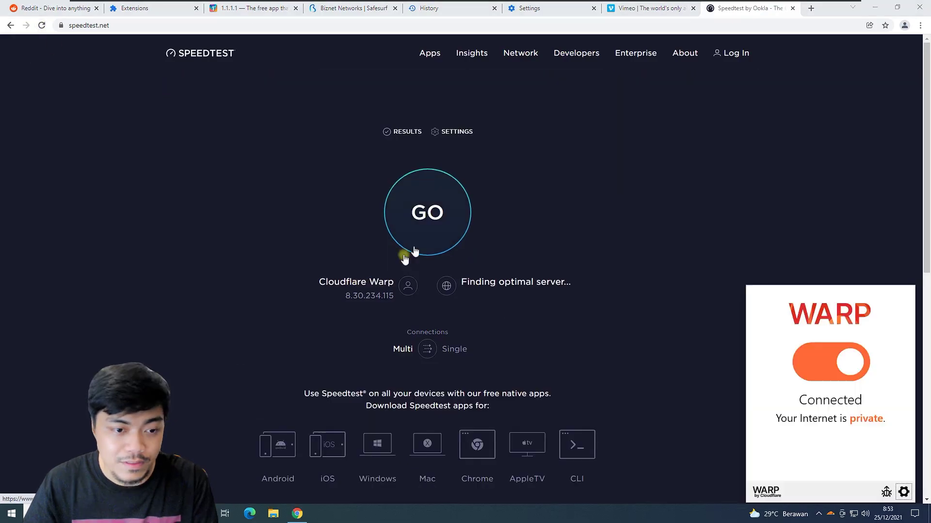
pyautogui.click(278, 310)
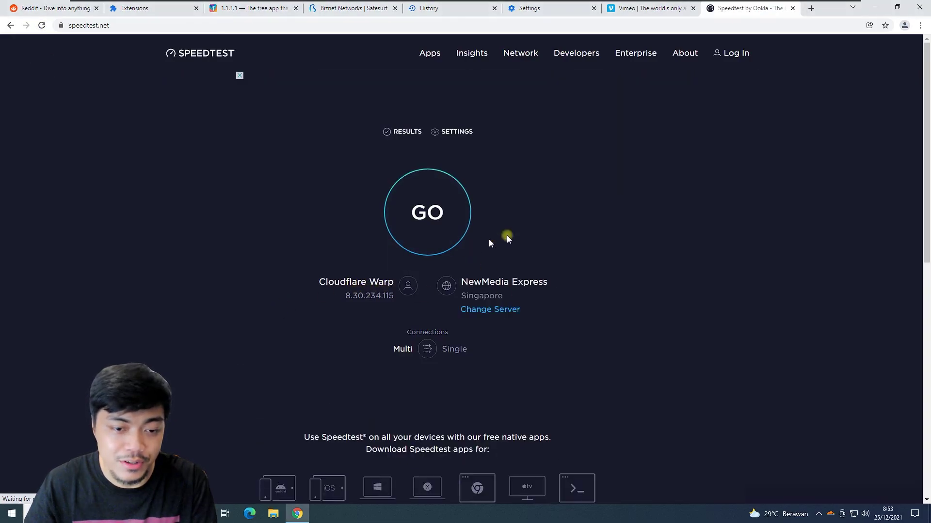
pyautogui.click(434, 214)
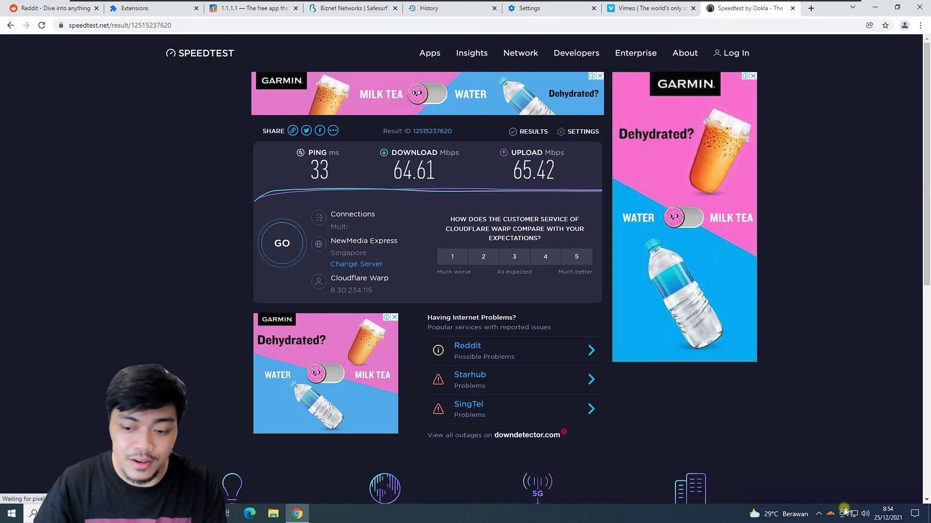
pyautogui.click(830, 514)
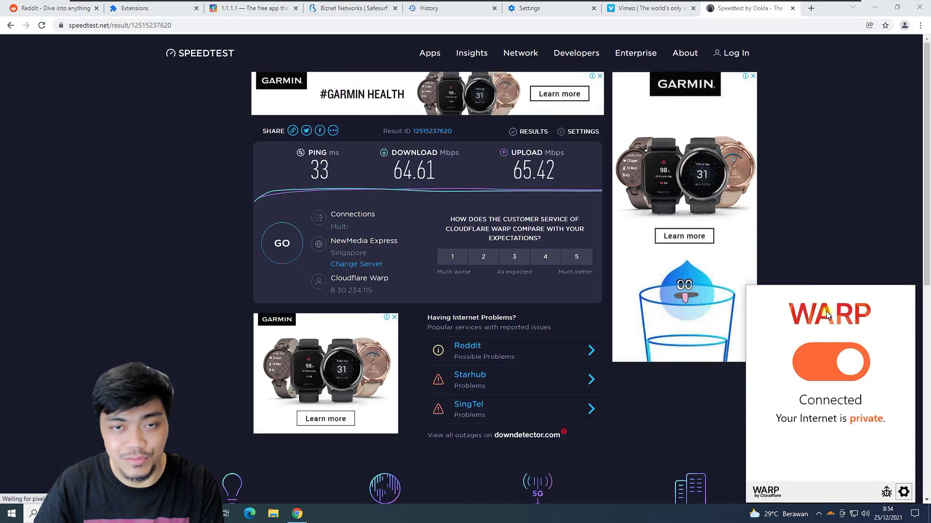
pyautogui.click(855, 246)
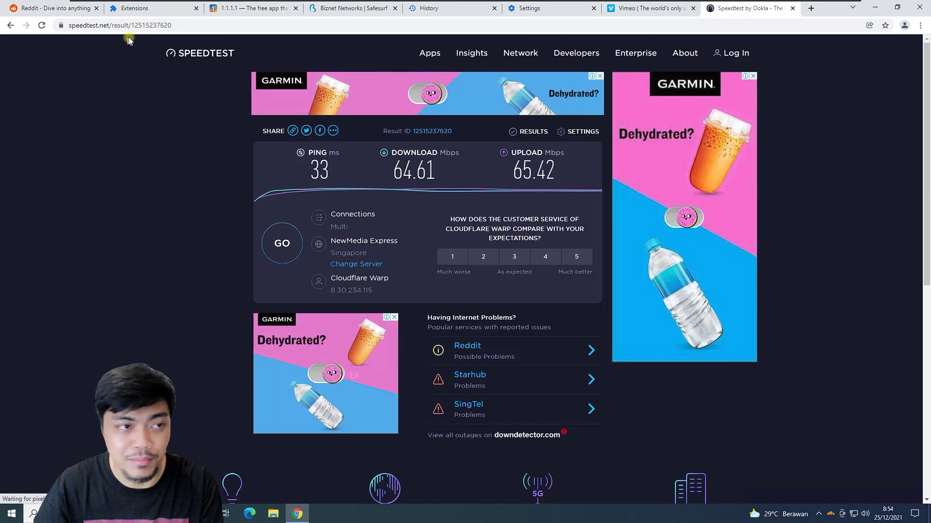
# Return to the Reddit tab, dismiss its notification request, and look through the front page to verify access.
pyautogui.click(63, 14)
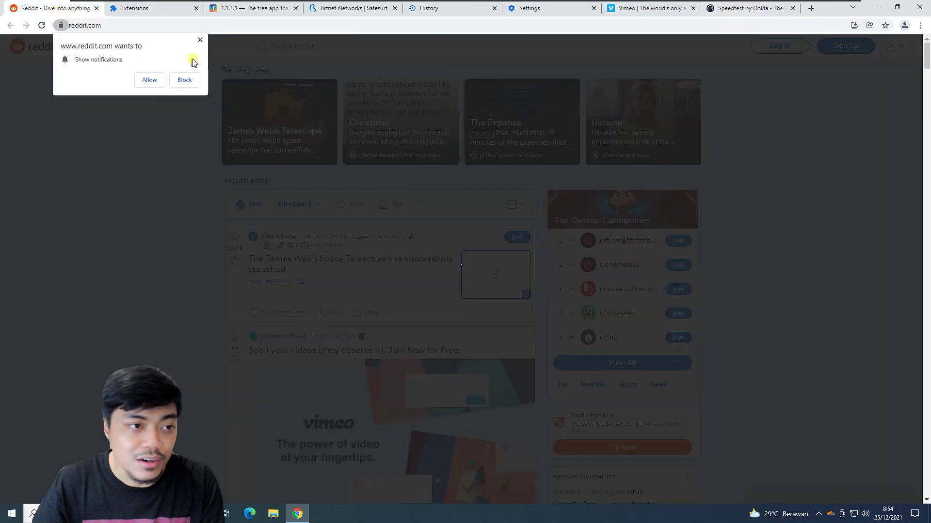
pyautogui.click(200, 40)
pyautogui.scroll(-4, 817, 180)
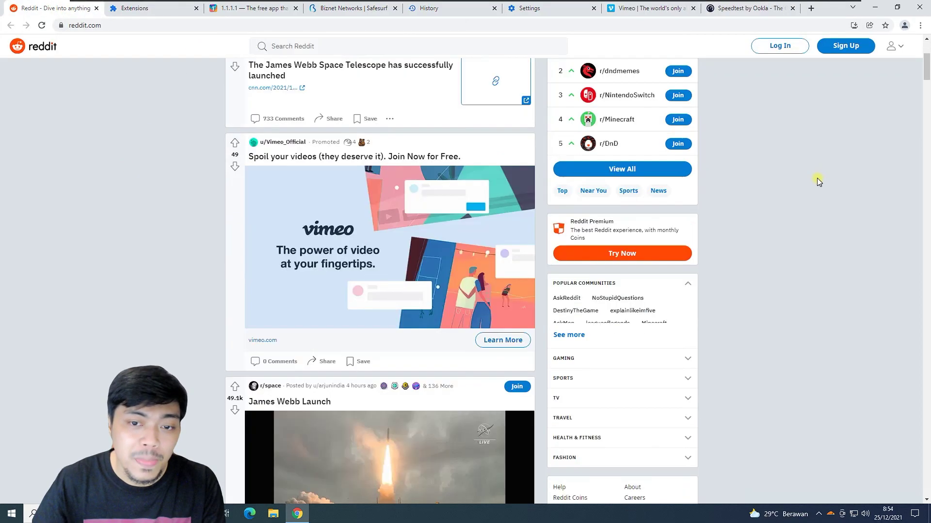
pyautogui.scroll(-3, 749, 194)
pyautogui.scroll(7, 739, 200)
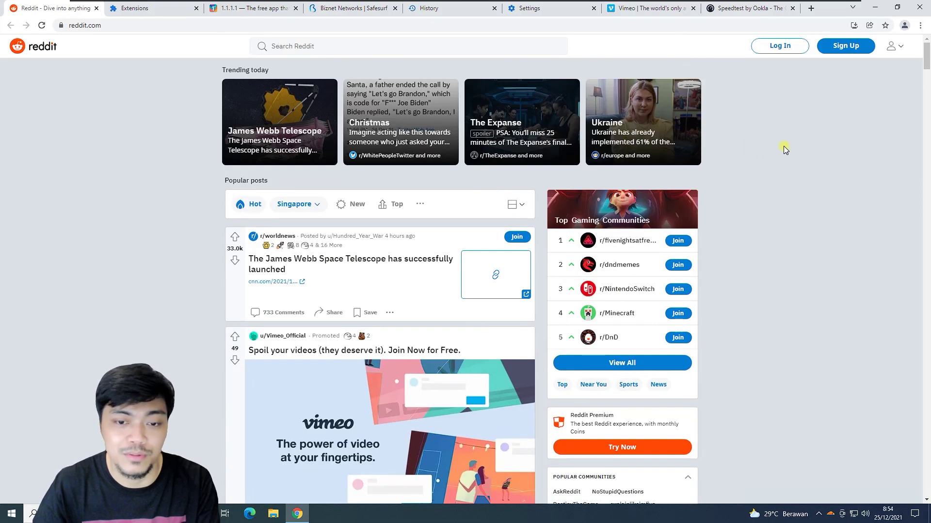
# Check the WARP window over the Reddit page and open a new blank tab.
pyautogui.click(831, 514)
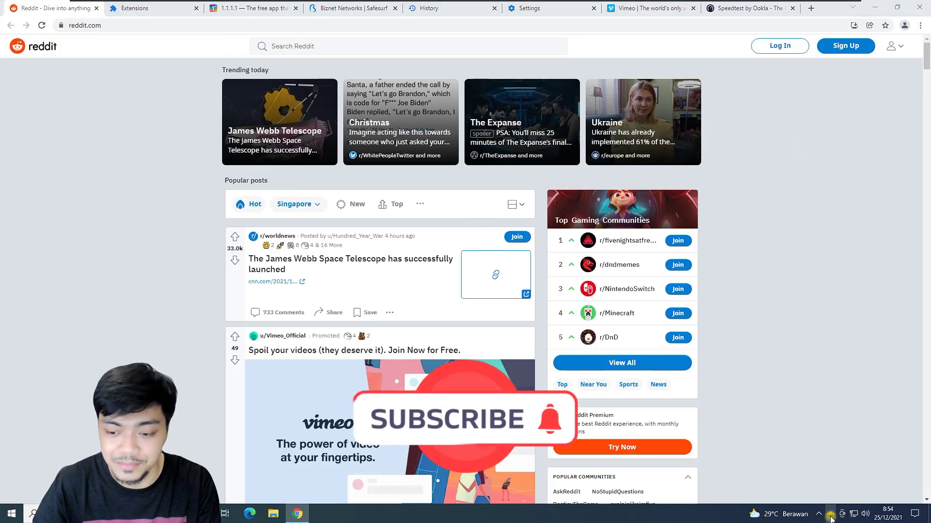
pyautogui.click(789, 213)
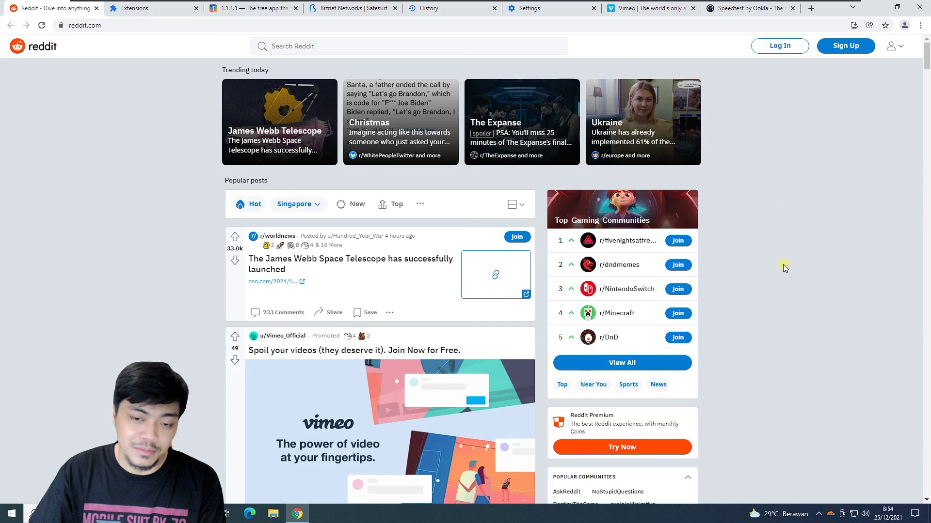
pyautogui.click(829, 514)
pyautogui.click(800, 221)
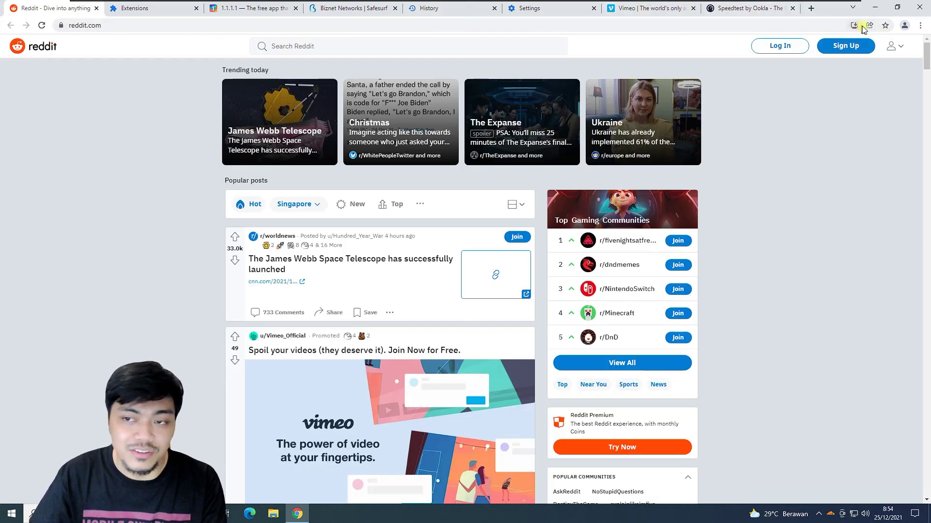
pyautogui.click(811, 8)
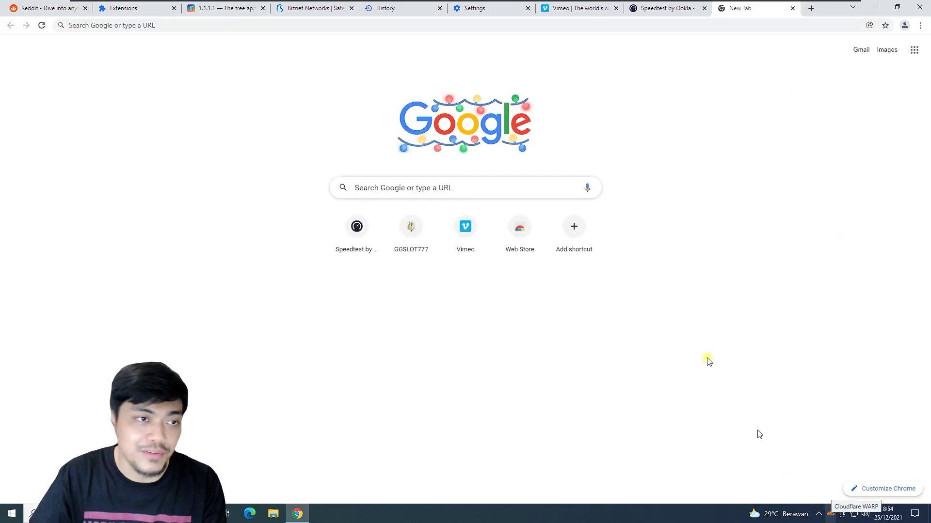
# Review the 1.1.1.1 website's sections on app downloads, privacy, WARP+ and the DNS resolver speed comparison.
pyautogui.click(223, 8)
pyautogui.scroll(-1, 804, 229)
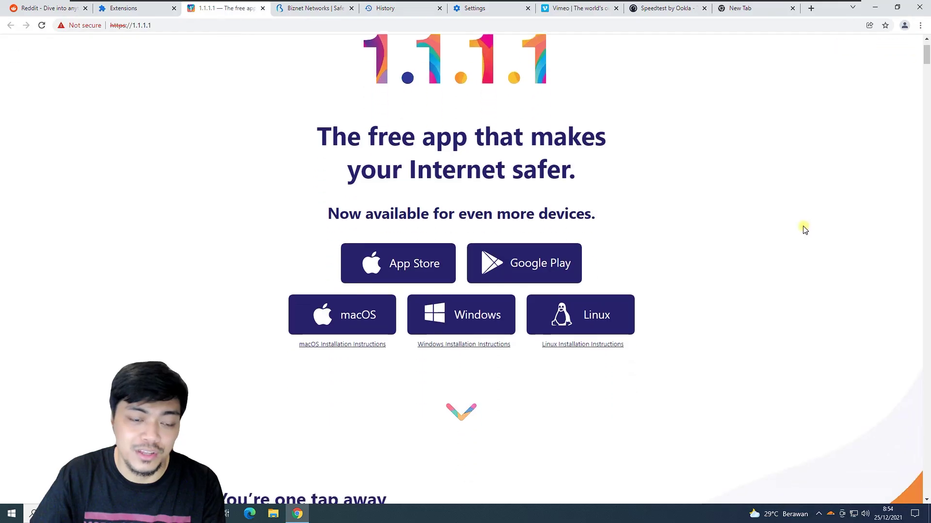
pyautogui.scroll(-1, 740, 260)
pyautogui.scroll(-15, 790, 257)
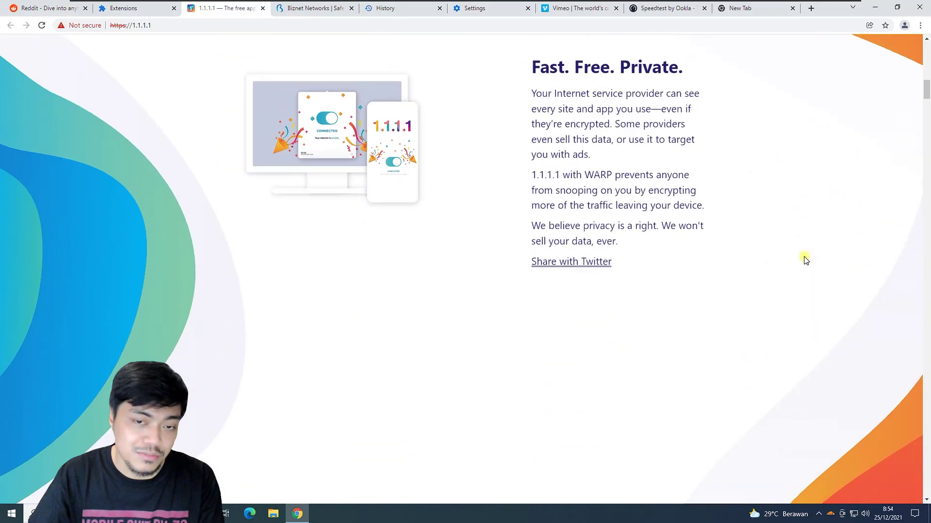
pyautogui.scroll(-10, 802, 256)
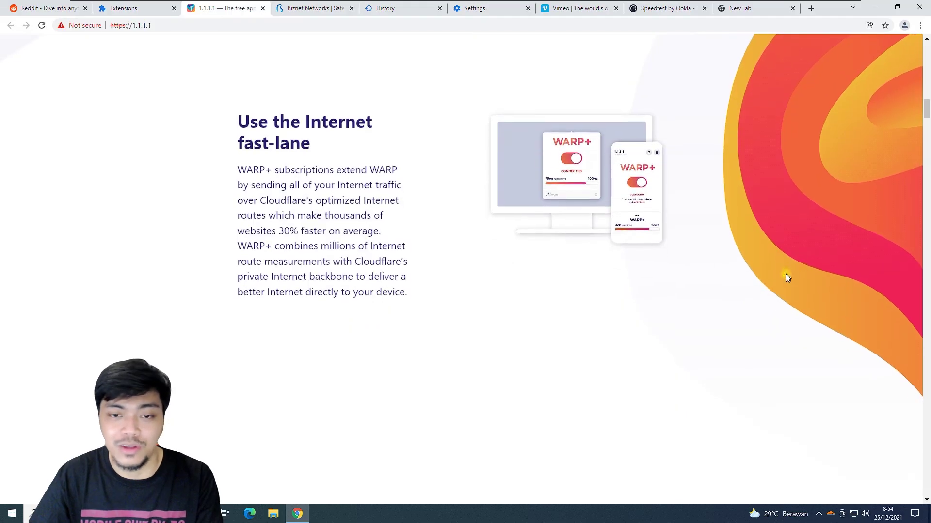
pyautogui.scroll(-8, 758, 285)
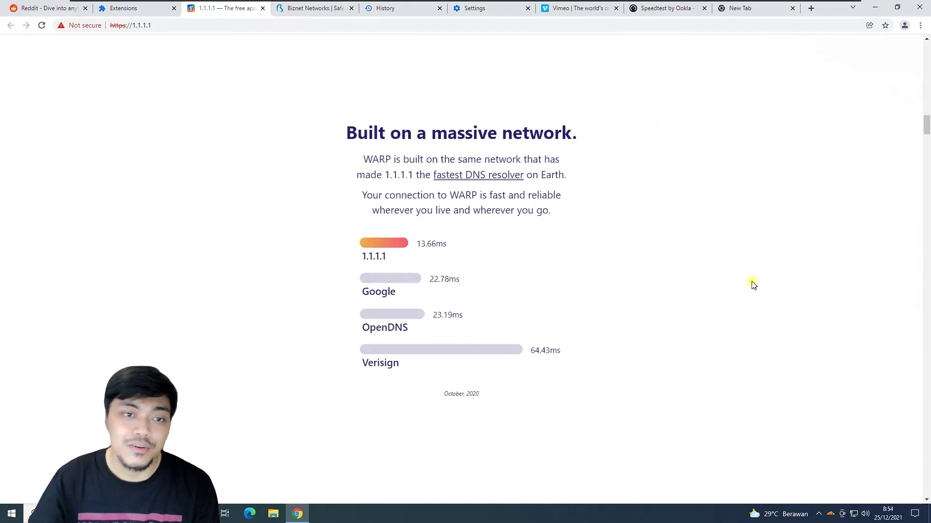
pyautogui.scroll(-2, 753, 285)
pyautogui.scroll(1, 756, 281)
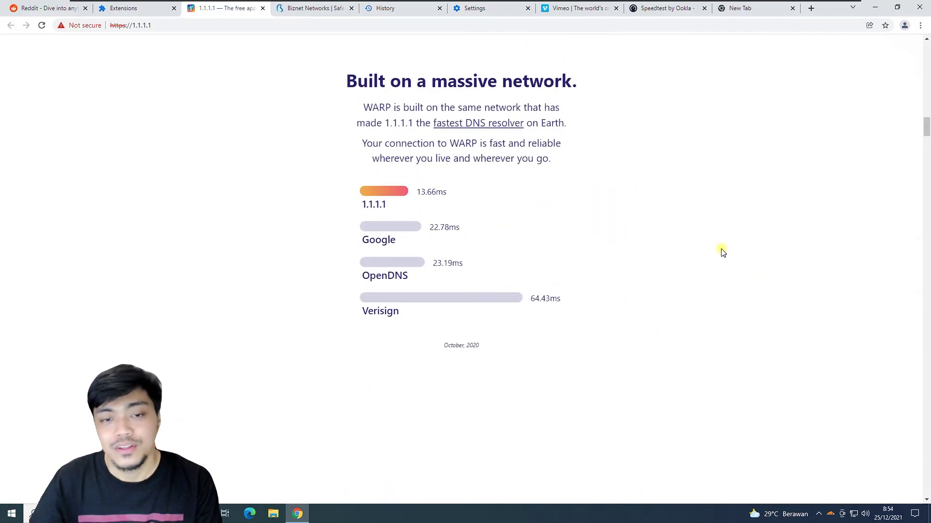